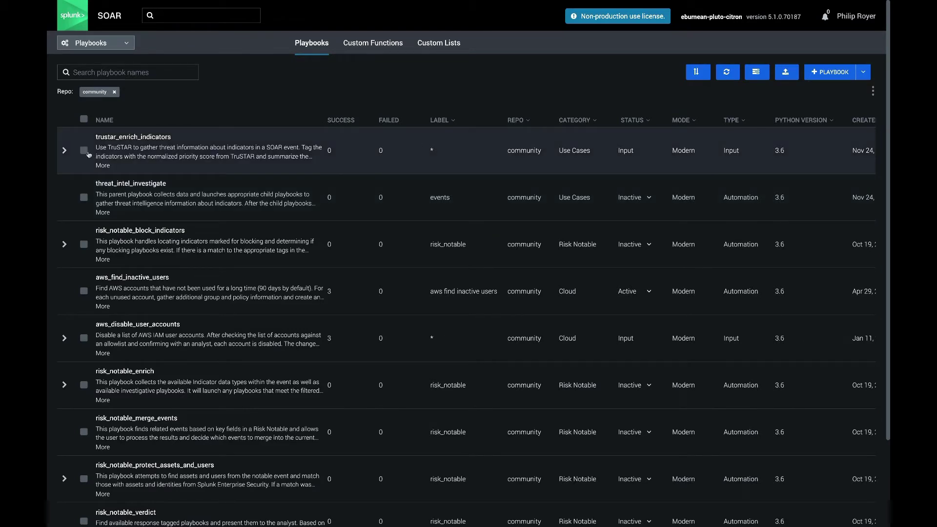
{"action": "left_click", "coordinate": [83, 151]}
{"action": "left_click", "coordinate": [83, 197]}
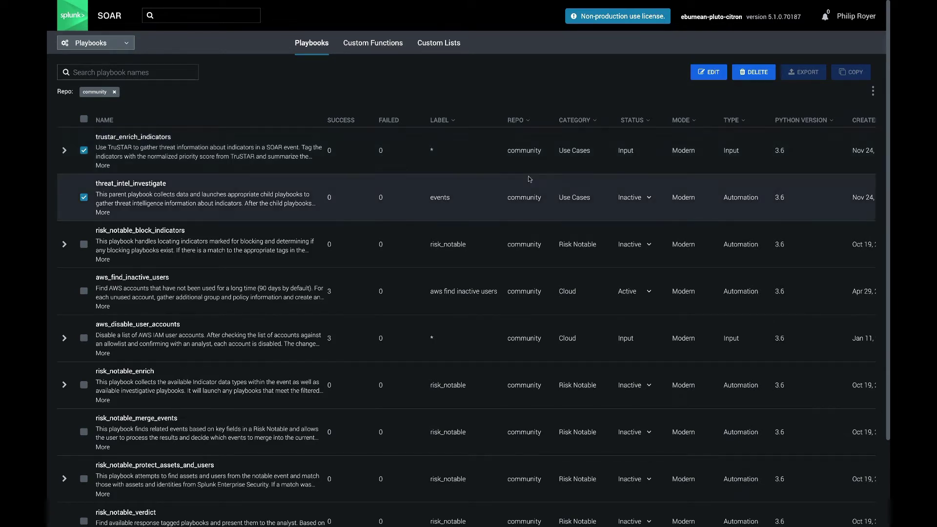
{"action": "scroll", "coordinate": [530, 179], "scroll_direction": "right", "scroll_amount": 1}
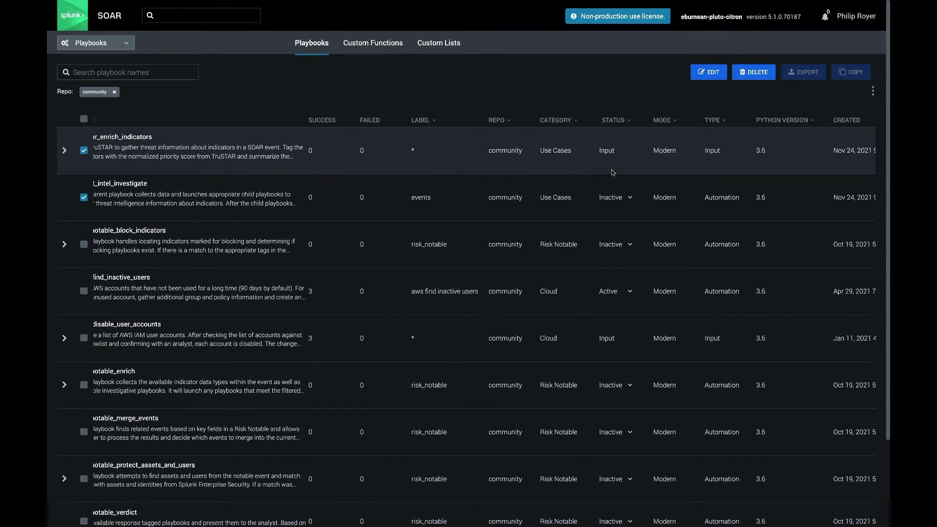
{"action": "left_click", "coordinate": [83, 155]}
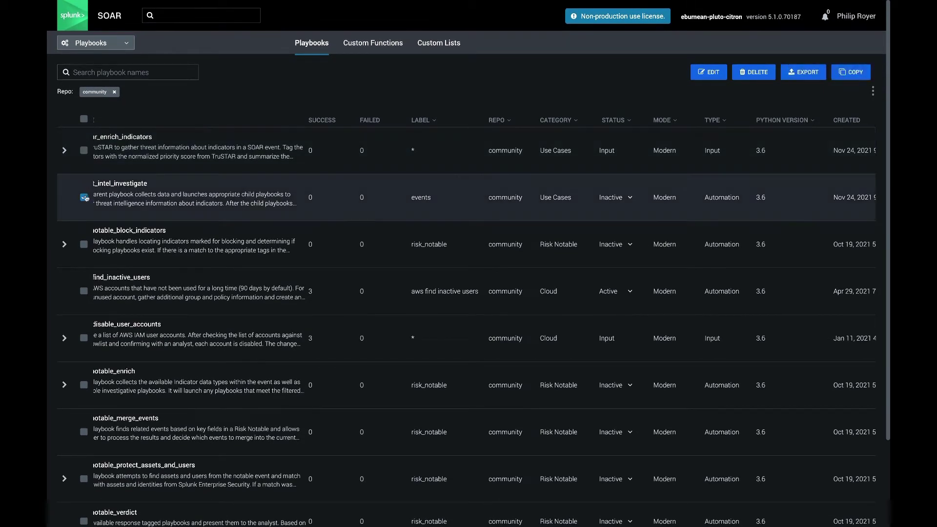
{"action": "left_click", "coordinate": [84, 197]}
Update the playbooks from source control using the community source, leaving Force Update and Preserve State off
{"action": "left_click", "coordinate": [732, 72]}
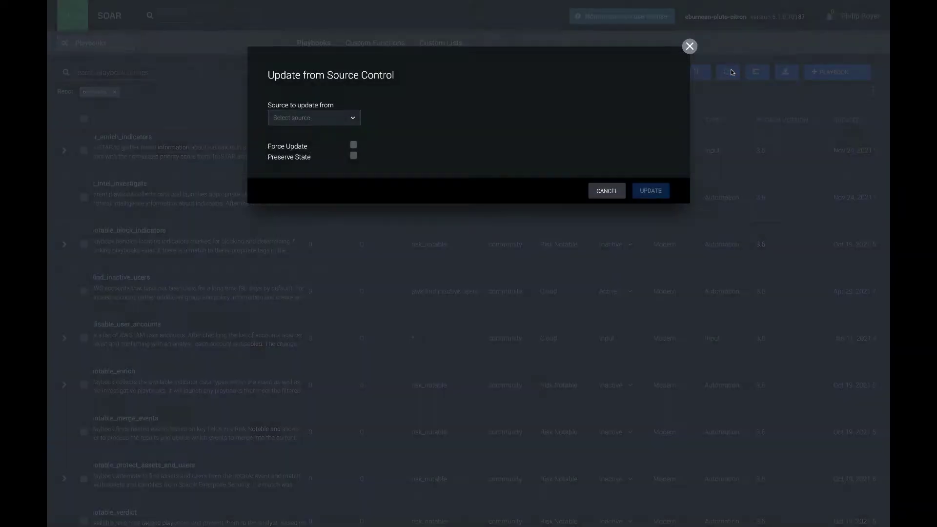
{"action": "left_click", "coordinate": [352, 118]}
{"action": "left_click", "coordinate": [300, 161]}
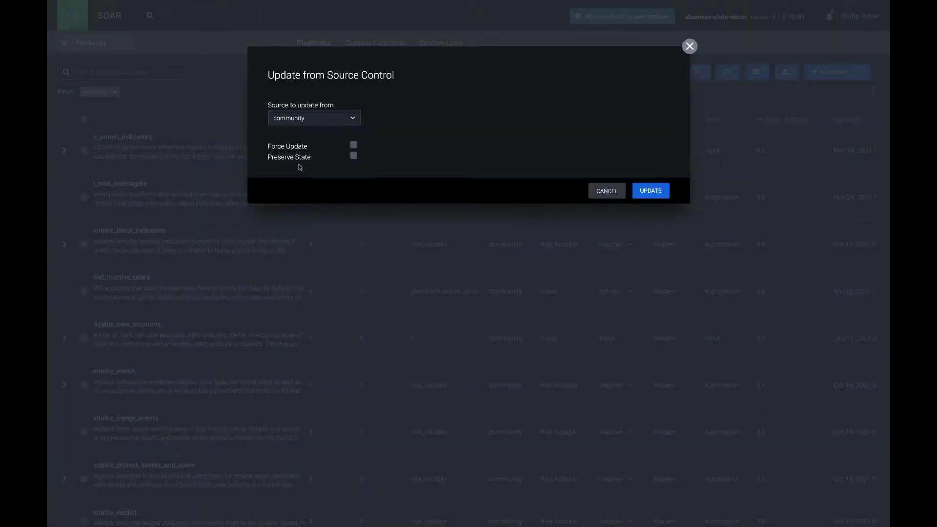
{"action": "left_click", "coordinate": [656, 192]}
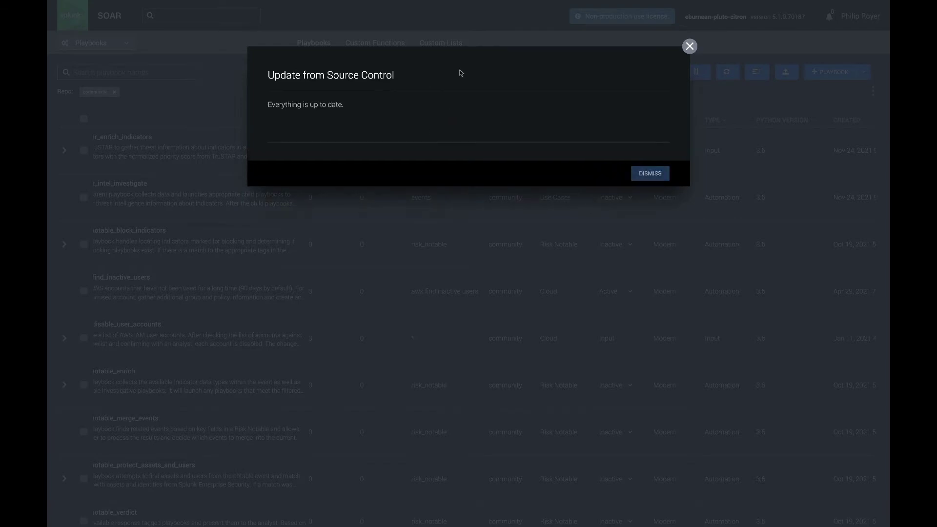
{"action": "left_click", "coordinate": [650, 175]}
{"action": "scroll", "coordinate": [212, 152], "scroll_direction": "right", "scroll_amount": 10}
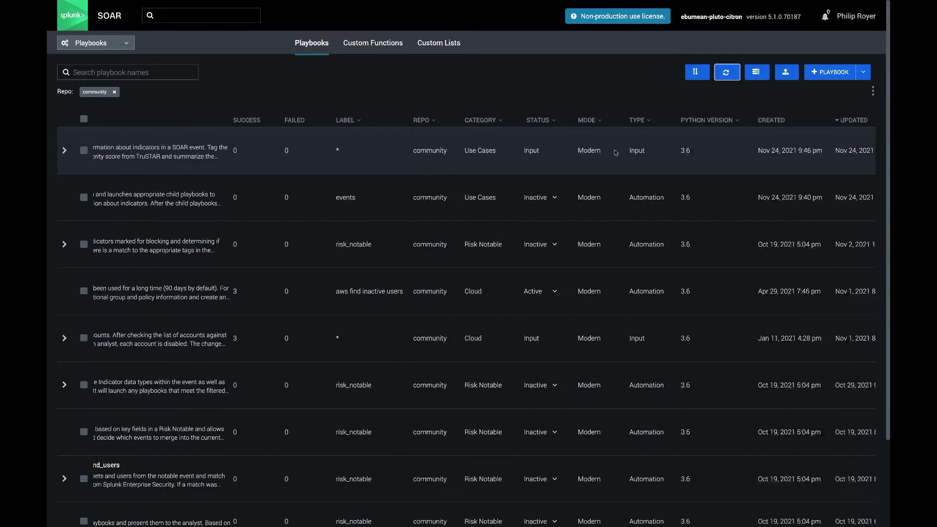
{"action": "scroll", "coordinate": [729, 155], "scroll_direction": "right", "scroll_amount": 3}
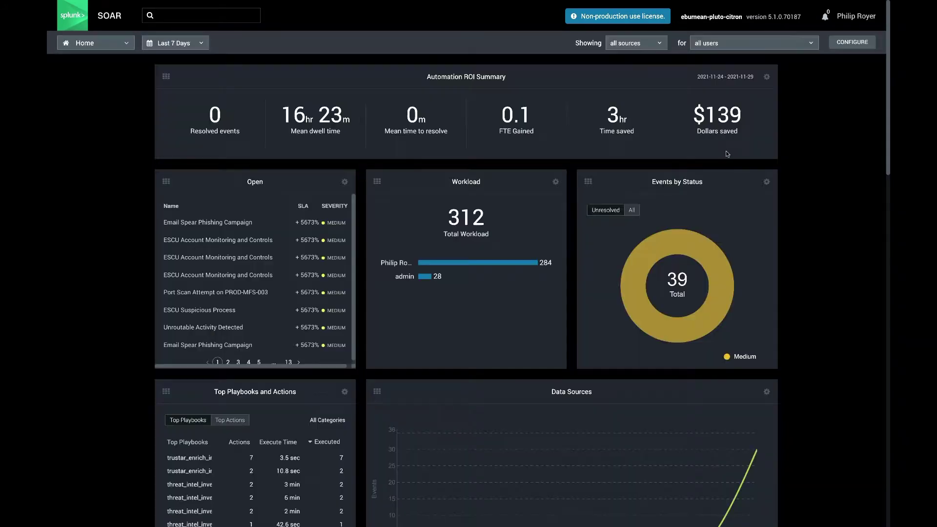
Go to the Apps page and search the unconfigured apps for "trus"
{"action": "left_click", "coordinate": [89, 44]}
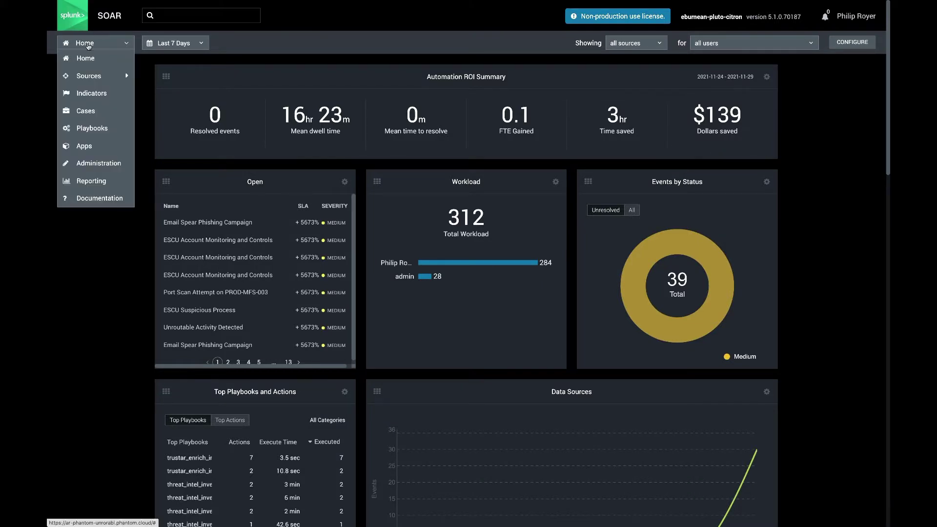
{"action": "left_click", "coordinate": [91, 159]}
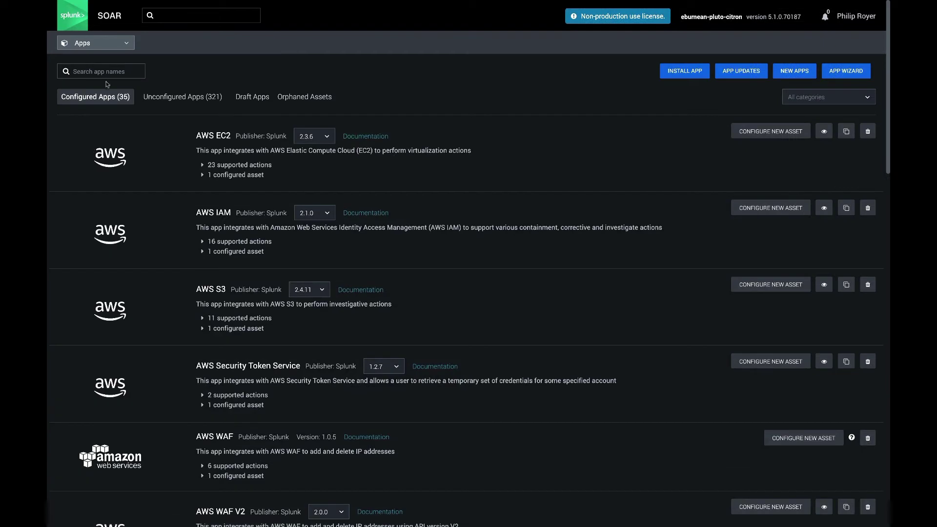
{"action": "type", "text": "trus"}
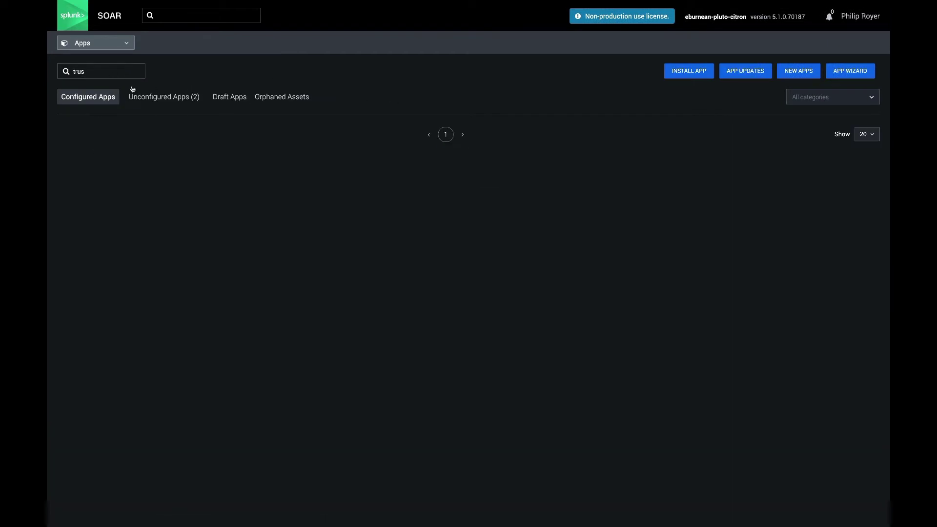
{"action": "left_click", "coordinate": [147, 104]}
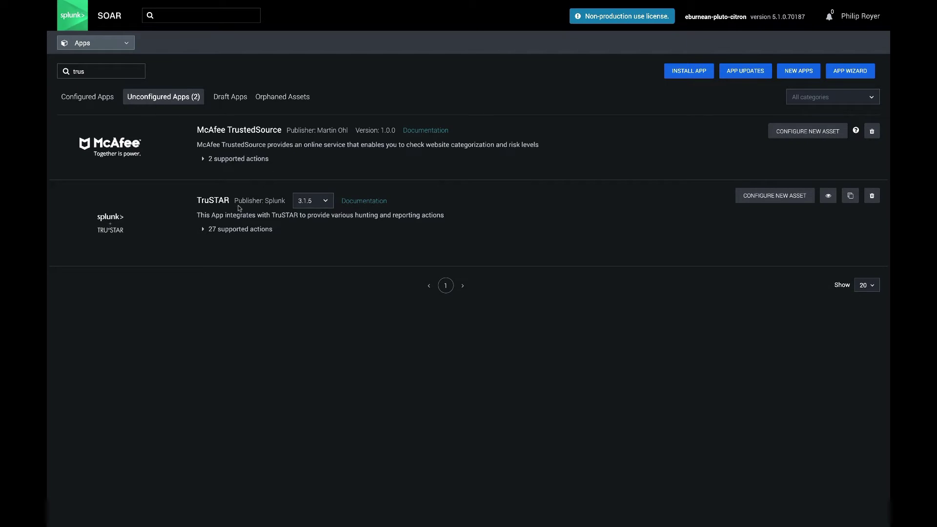
Start a new asset configuration for the TruSTAR app and name the asset trustar
{"action": "left_click", "coordinate": [764, 200]}
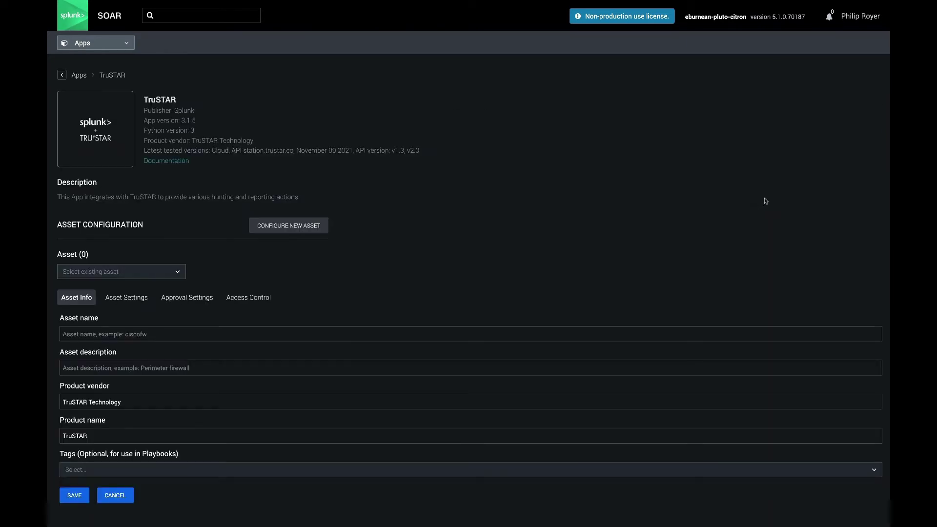
{"action": "left_click", "coordinate": [233, 332]}
{"action": "type", "text": "trustar"}
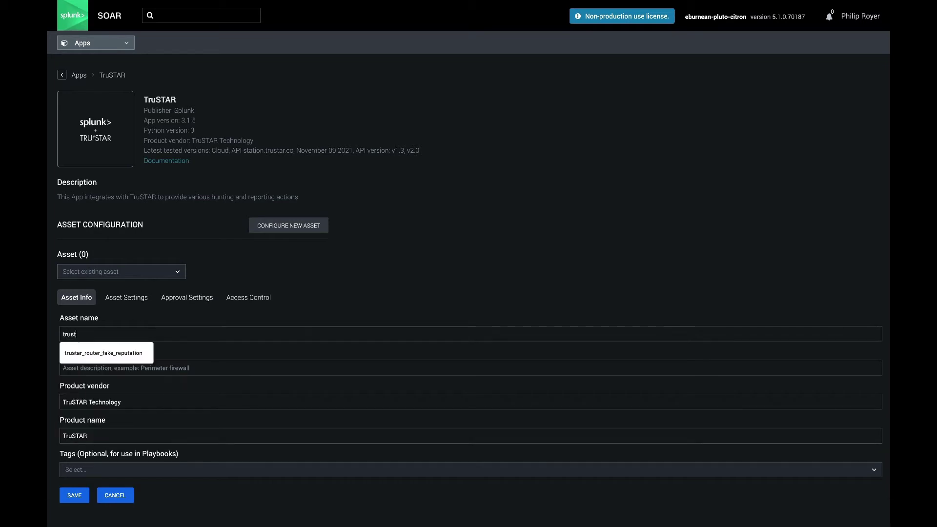
{"action": "left_click", "coordinate": [139, 299]}
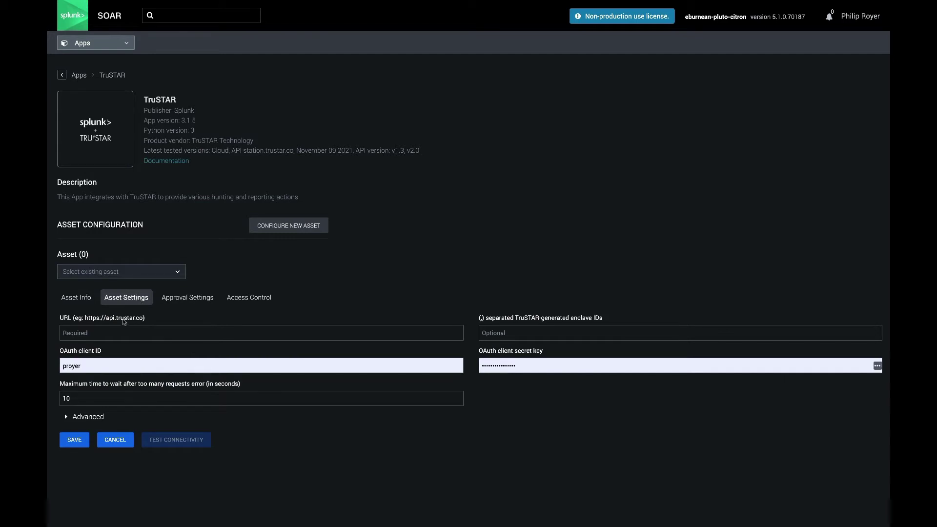
{"action": "left_click", "coordinate": [113, 329]}
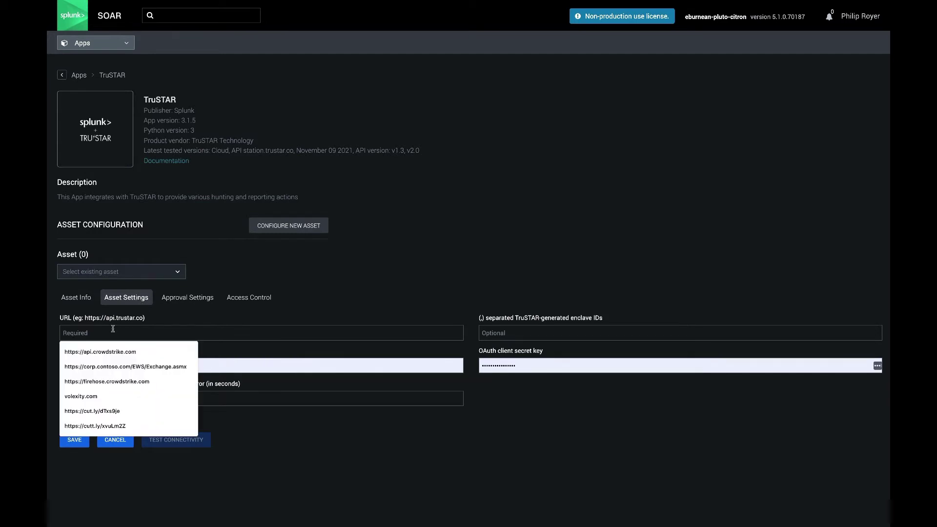
{"action": "type", "text": "https://api"}
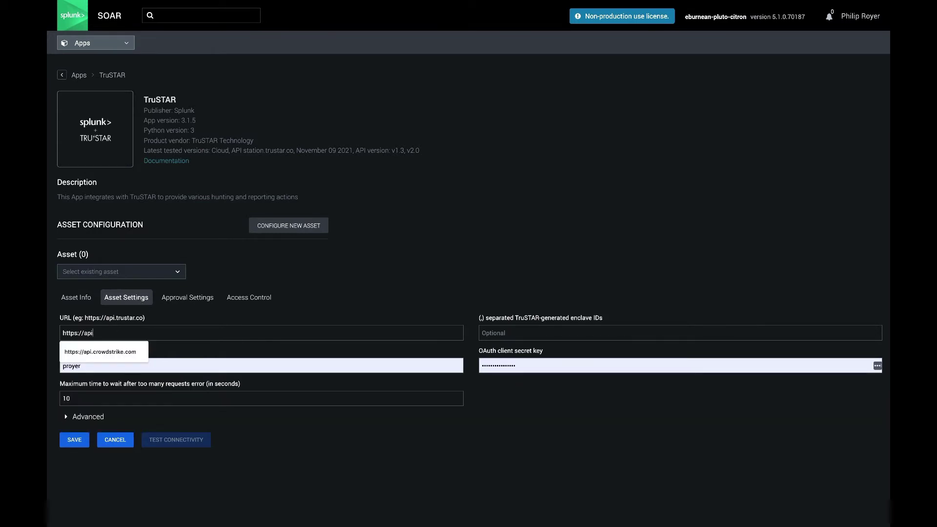
{"action": "type", "text": ".trustar.co"}
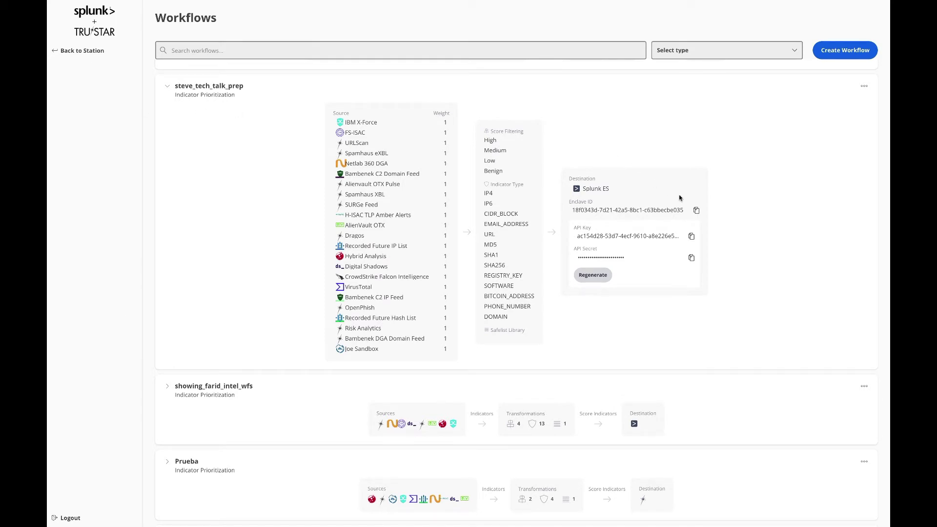
Copy the enclave ID from the expanded TruSTAR workflow's Splunk ES destination and paste it into the asset's enclave IDs field in SOAR
{"action": "left_click", "coordinate": [697, 211]}
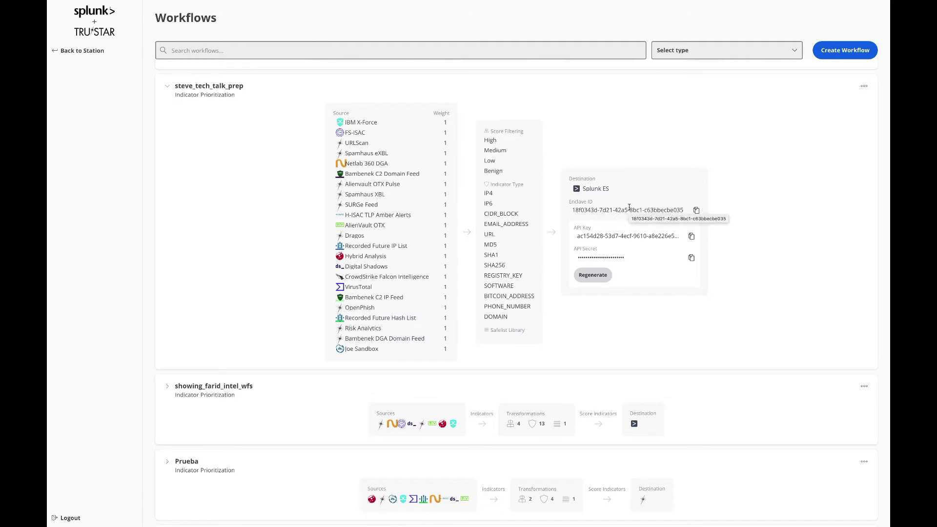
{"action": "key", "text": "alt+Tab"}
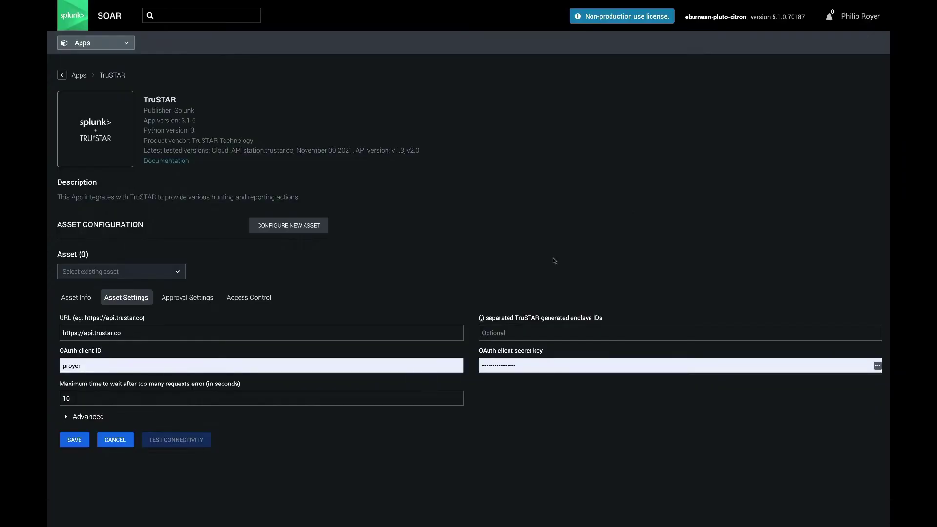
{"action": "left_click", "coordinate": [497, 332]}
{"action": "key", "text": "ctrl+v"}
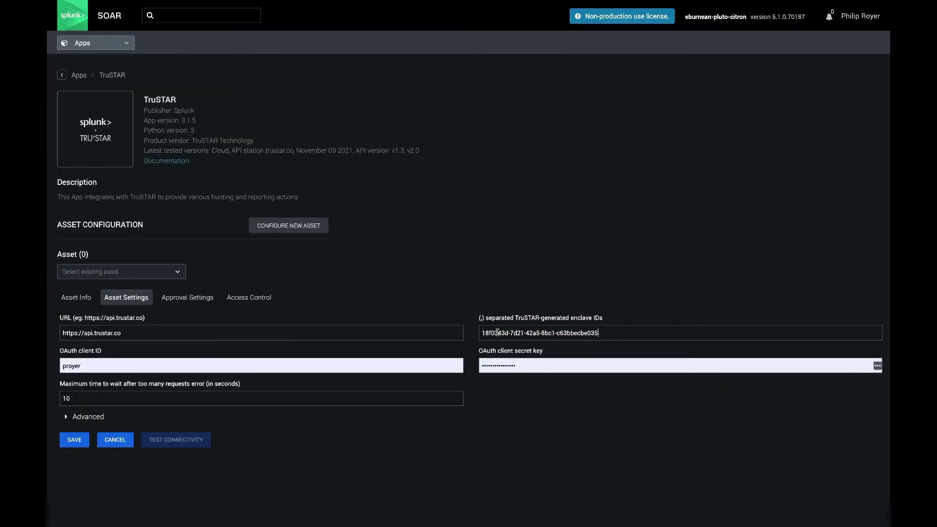
Replace the asset's OAuth client ID with the API key copied from the same TruSTAR workflow
{"action": "double_click", "coordinate": [238, 366]}
{"action": "key", "text": "BackSpace"}
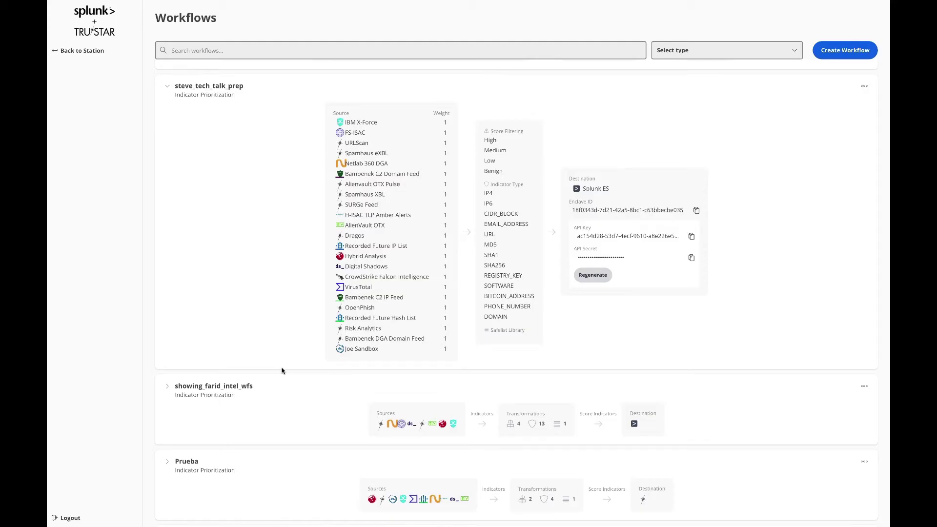
{"action": "left_click", "coordinate": [693, 237]}
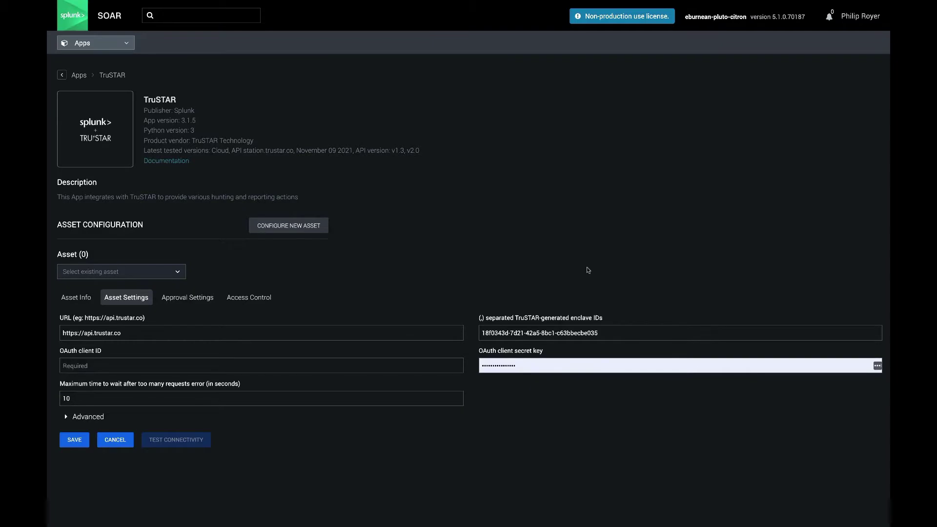
{"action": "key", "text": "ctrl+v"}
Replace the OAuth client secret key with the API secret copied from the TruSTAR workflow, and save the asset
{"action": "key", "text": "Tab"}
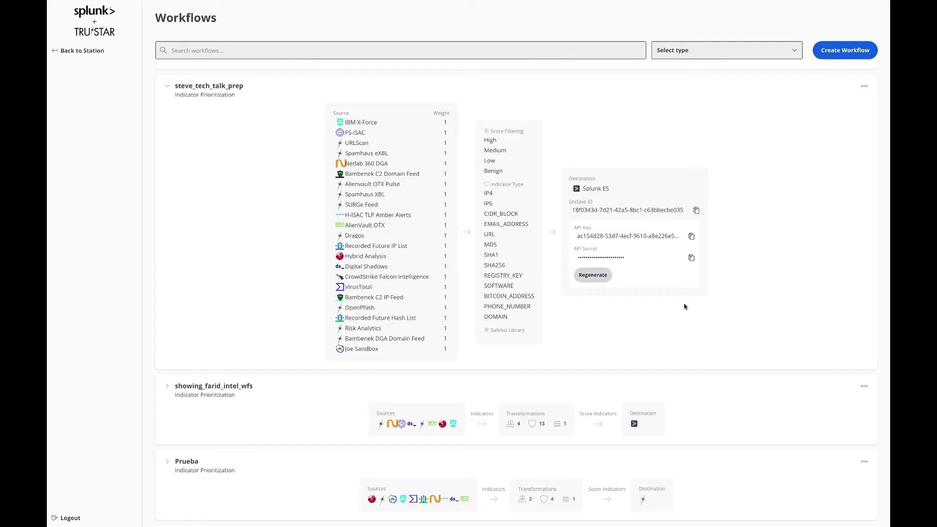
{"action": "left_click", "coordinate": [691, 258]}
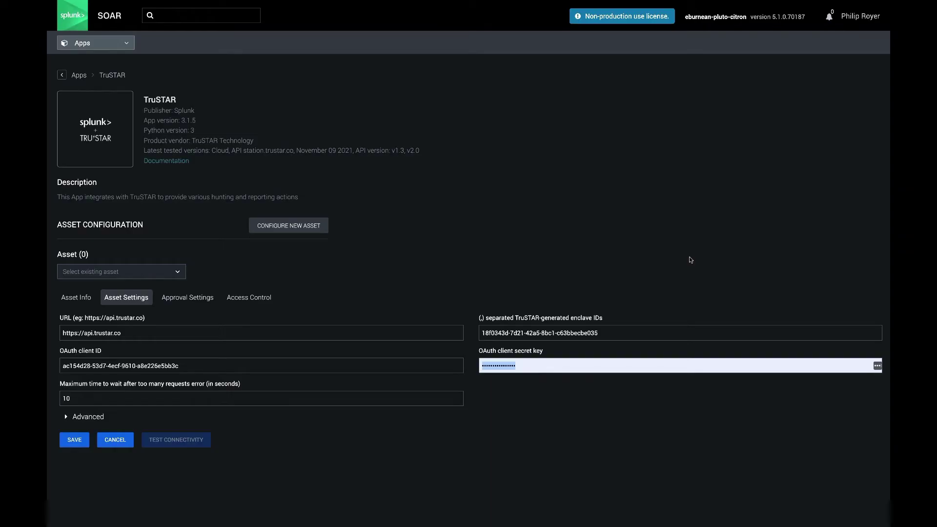
{"action": "key", "text": "ctrl+v"}
{"action": "left_click", "coordinate": [67, 444]}
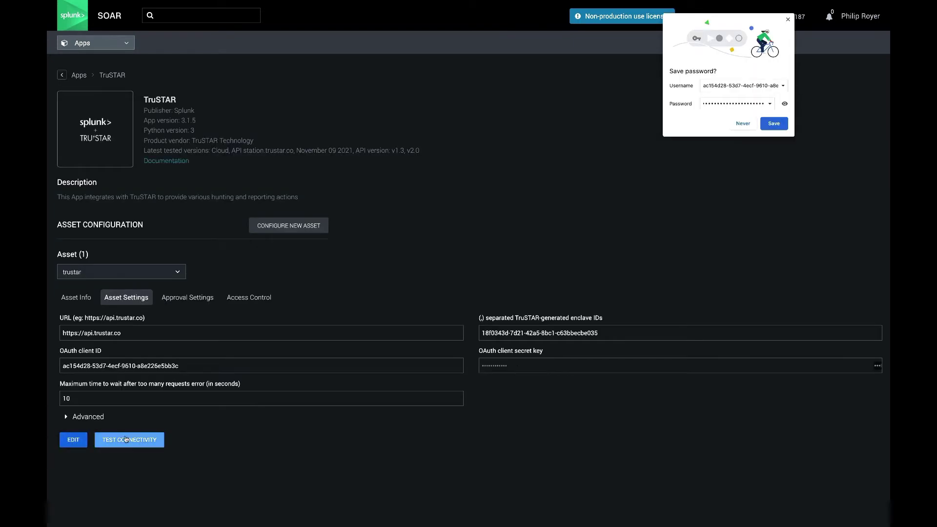
Decline storing the credentials in the browser and test the connectivity of the trustar asset
{"action": "left_click", "coordinate": [743, 123]}
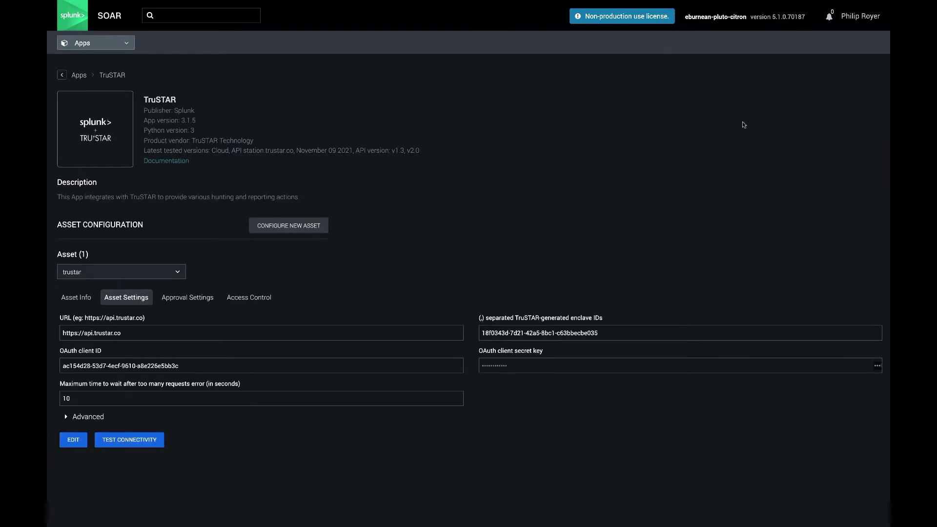
{"action": "left_click", "coordinate": [112, 441]}
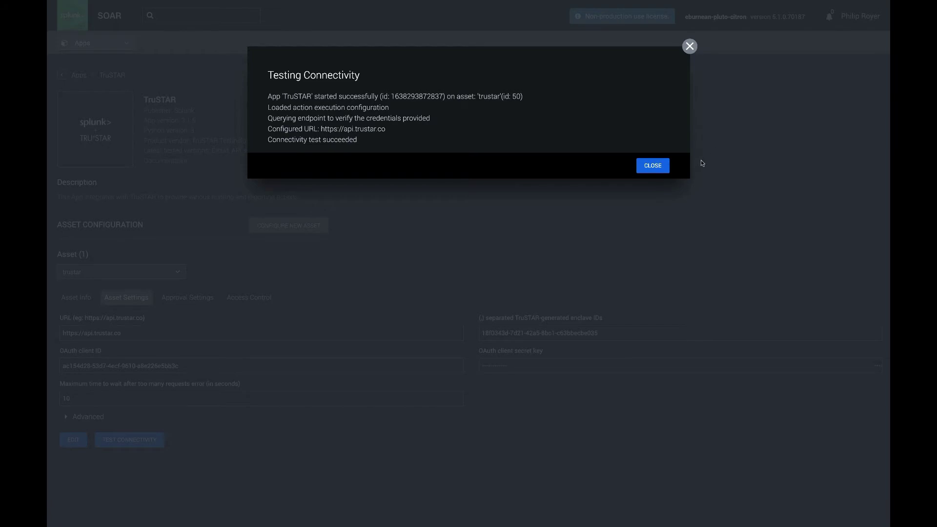
{"action": "left_click", "coordinate": [654, 166]}
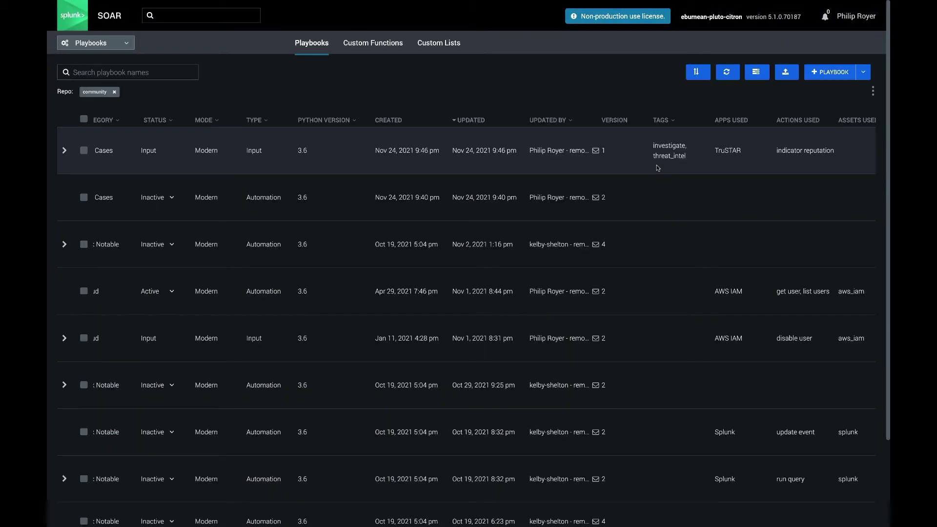
Open the threat_intel_investigate playbook and change its Operates on label from events to splunk_threat in the playbook settings
{"action": "scroll", "coordinate": [405, 158], "scroll_direction": "left", "scroll_amount": 5}
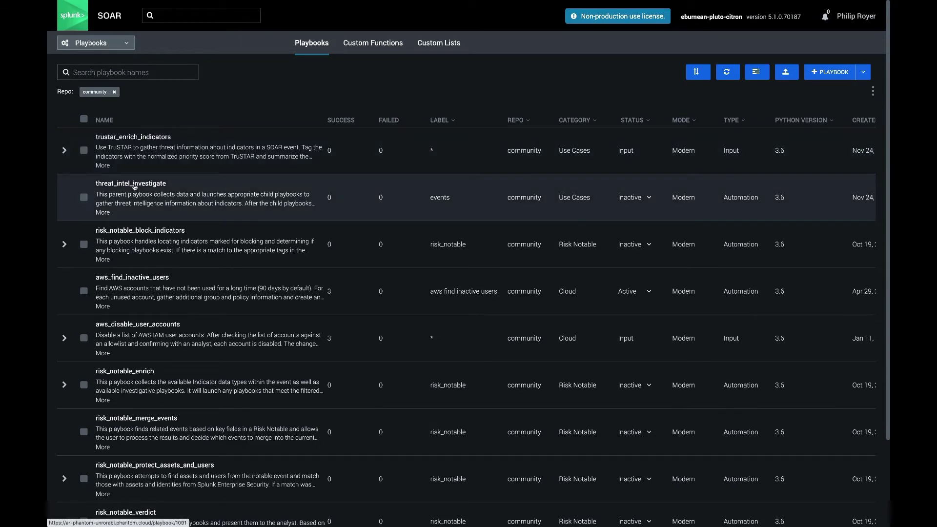
{"action": "left_click", "coordinate": [134, 184]}
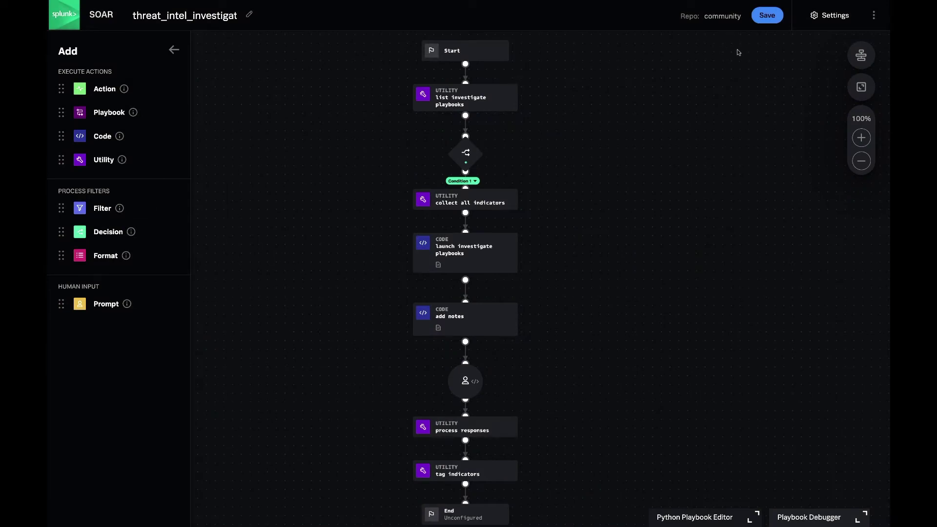
{"action": "left_click", "coordinate": [830, 15]}
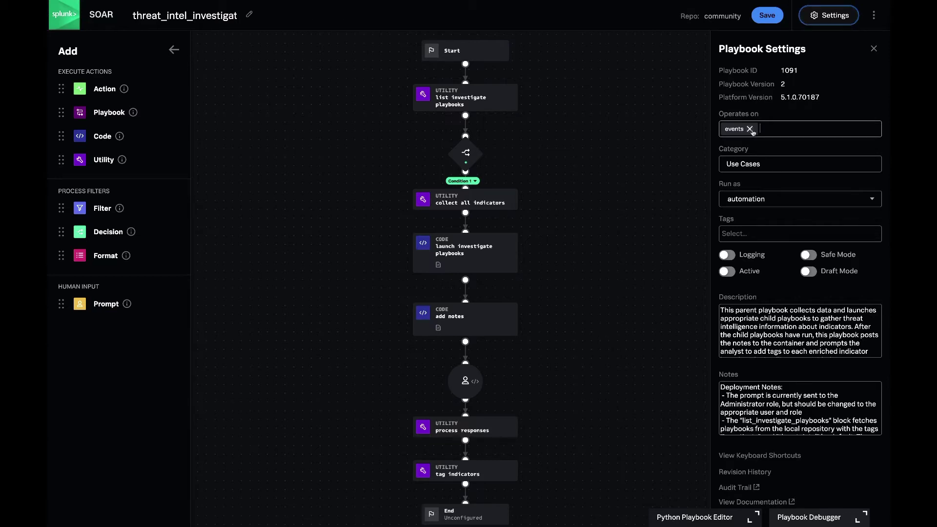
{"action": "left_click", "coordinate": [751, 129]}
{"action": "type", "text": "splunk"}
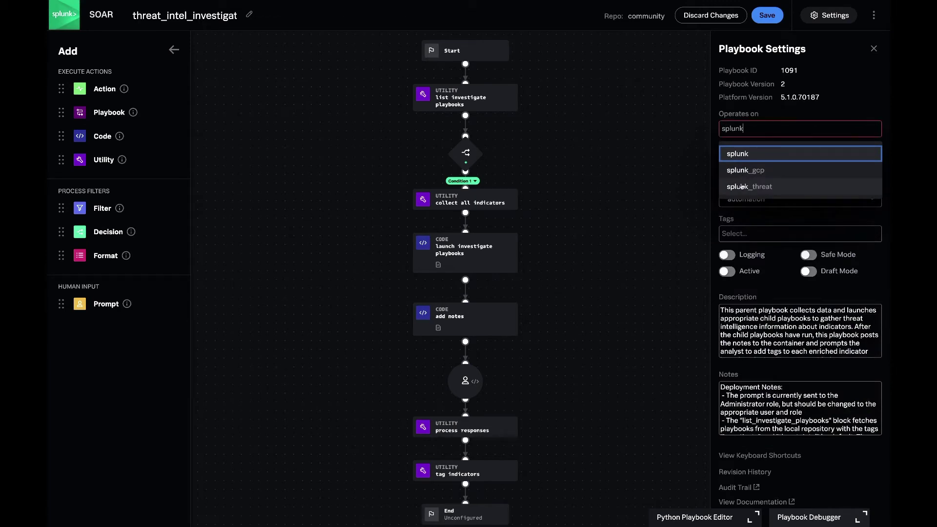
{"action": "left_click", "coordinate": [742, 187]}
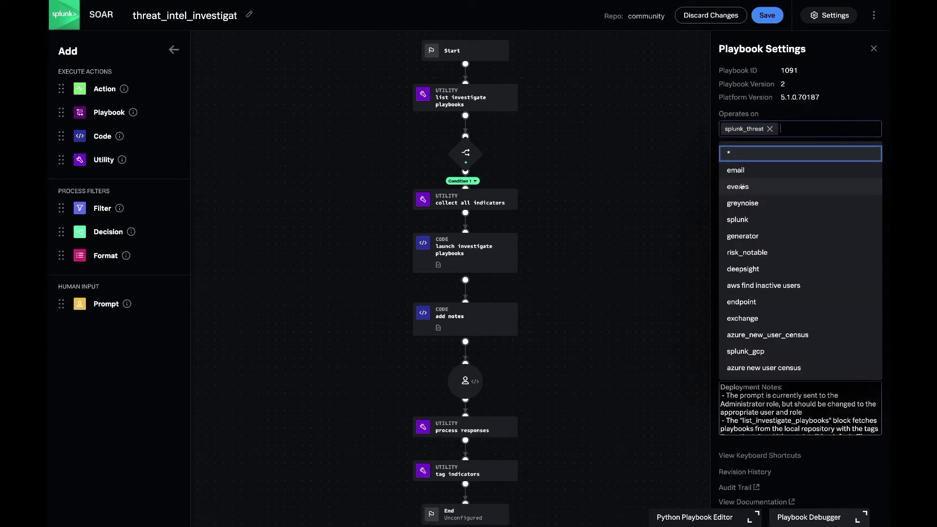
{"action": "left_click", "coordinate": [815, 112]}
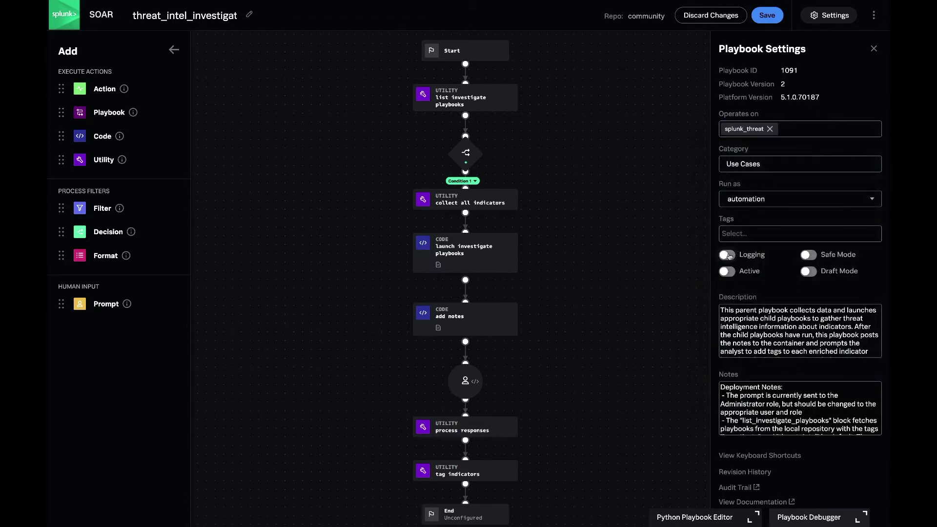
Enable Logging and Active for the threat_intel_investigate playbook and save it to the local repo with the comment "import"
{"action": "left_click", "coordinate": [727, 255]}
{"action": "left_click", "coordinate": [726, 272]}
{"action": "left_click", "coordinate": [768, 15]}
{"action": "left_click", "coordinate": [417, 118]}
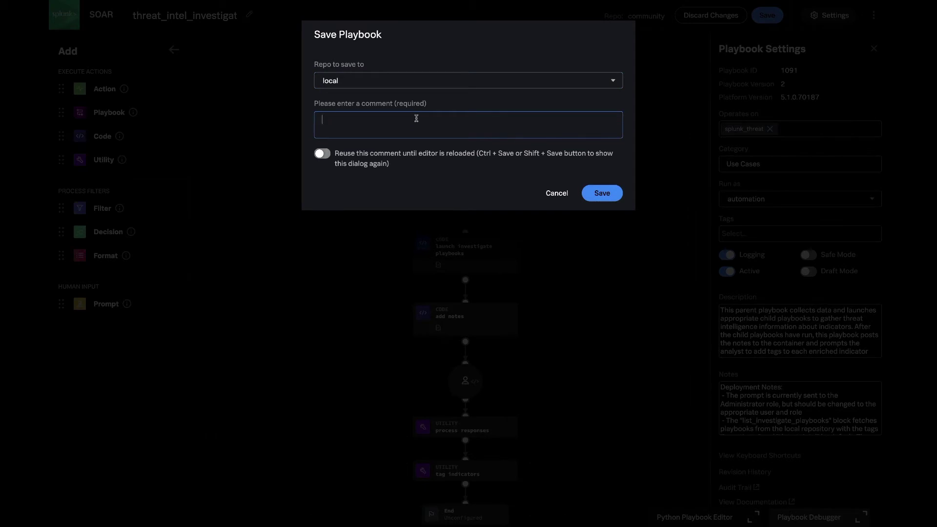
{"action": "type", "text": "import"}
{"action": "left_click", "coordinate": [602, 194]}
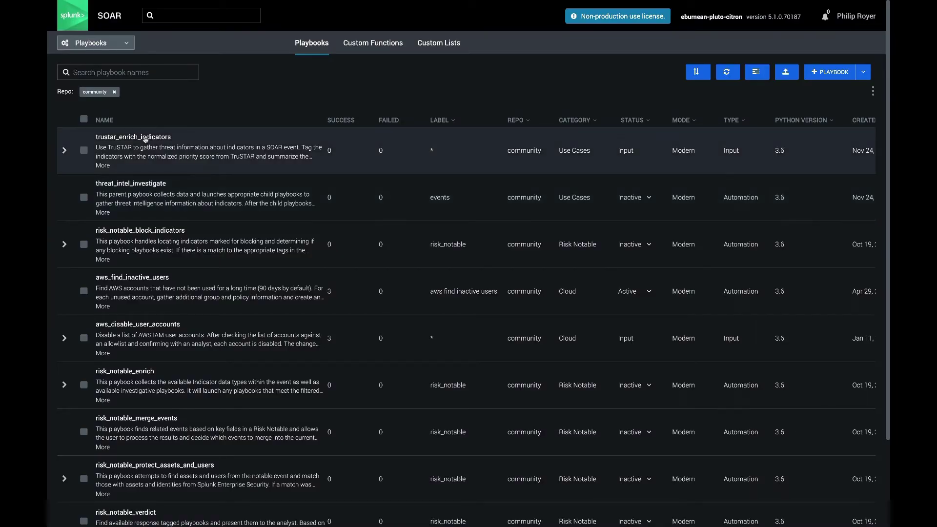
Open the trustar_enrich_indicators playbook and save it to the local repo with the comment "import"
{"action": "left_click", "coordinate": [138, 138]}
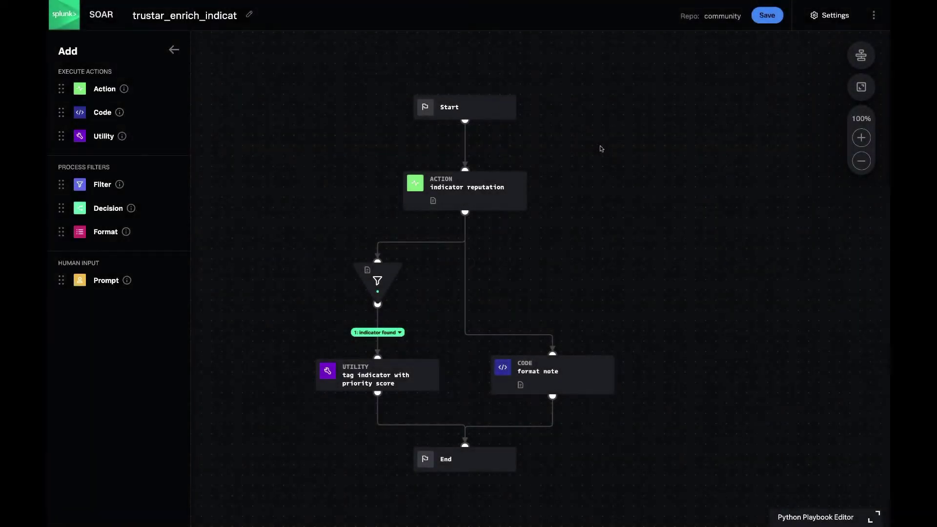
{"action": "left_click", "coordinate": [767, 15]}
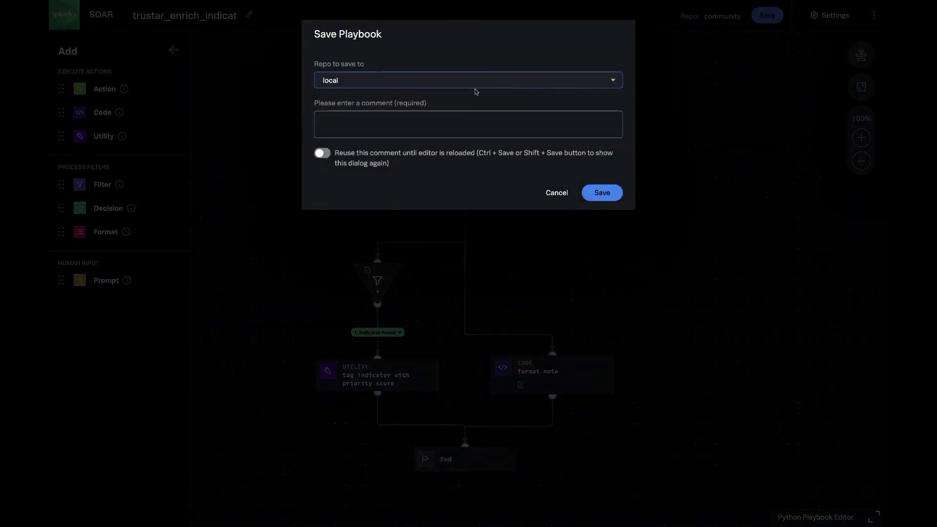
{"action": "left_click", "coordinate": [368, 122]}
{"action": "type", "text": "Inject"}
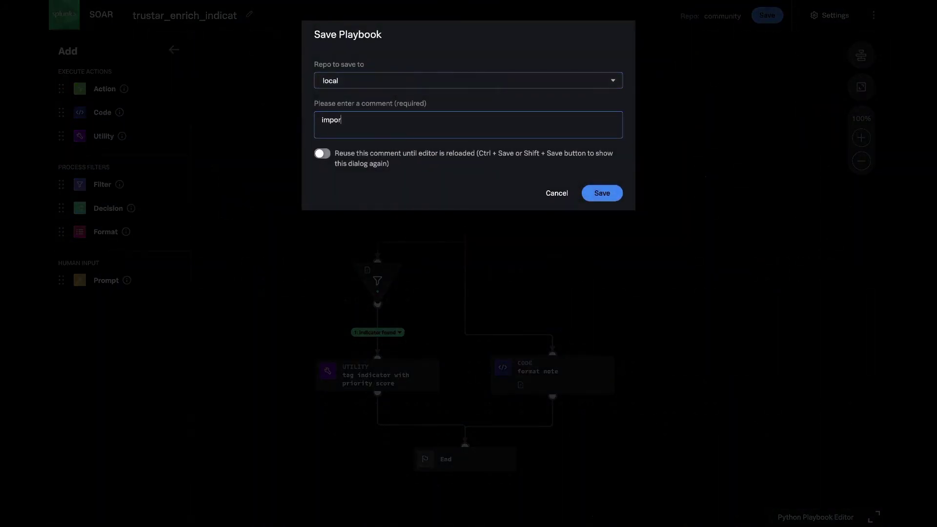
{"action": "left_click", "coordinate": [598, 194]}
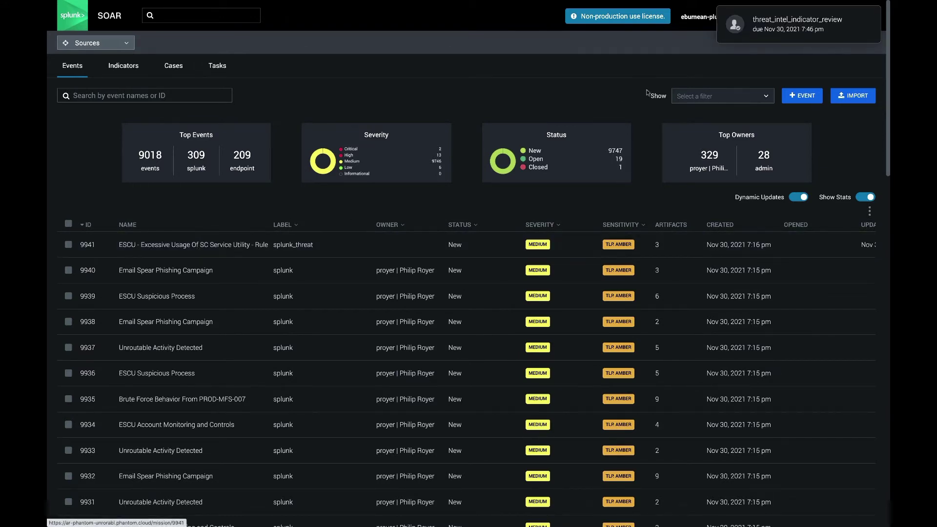
Open the threat_intel_indicator_review prompt and go from it to event 9941
{"action": "left_click", "coordinate": [775, 32]}
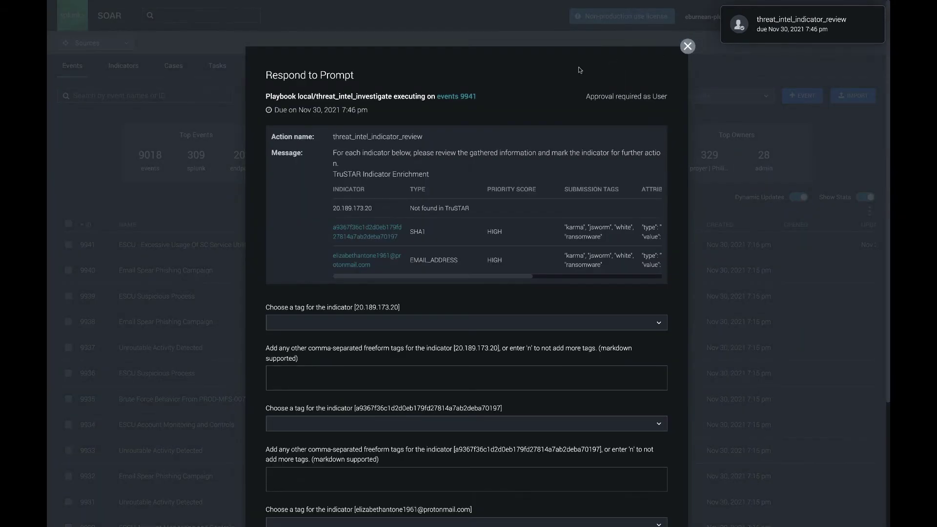
{"action": "left_click", "coordinate": [463, 97]}
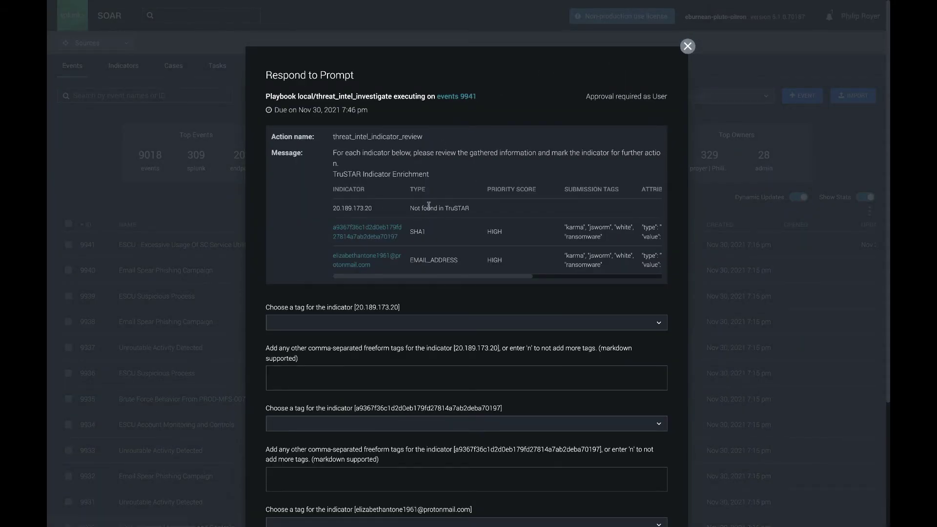
{"action": "scroll", "coordinate": [429, 204], "scroll_direction": "down", "scroll_amount": 1}
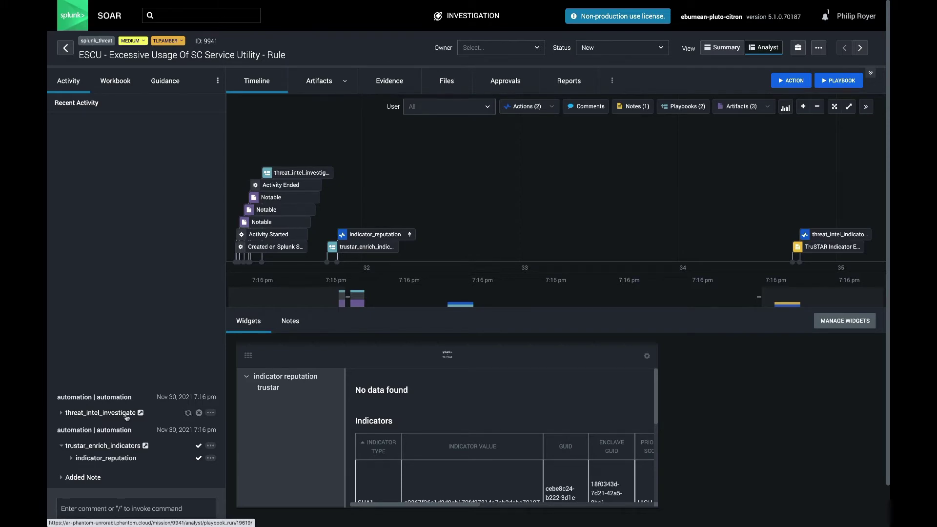
Examine the indicator_reputation action's results from trustar_enrich_indicators and the artifacts listed for the event
{"action": "left_click", "coordinate": [114, 458]}
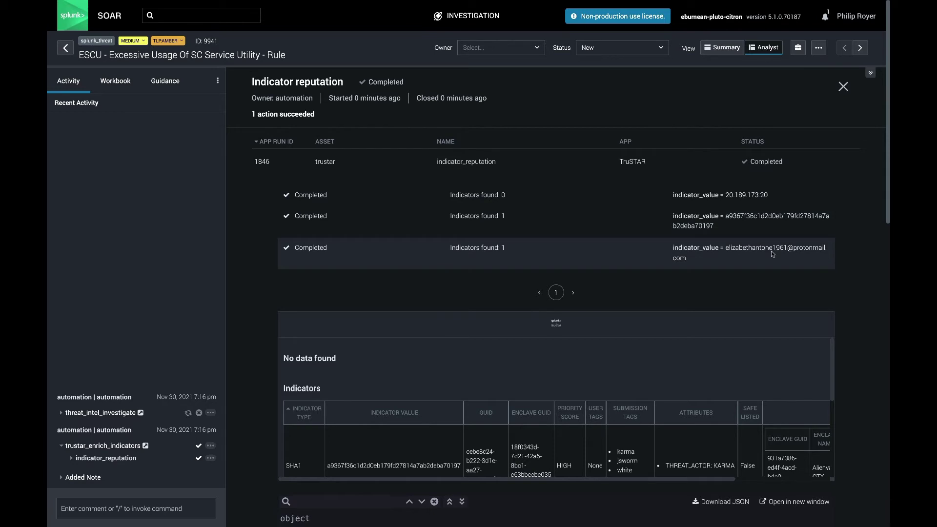
{"action": "scroll", "coordinate": [733, 284], "scroll_direction": "down", "scroll_amount": 1}
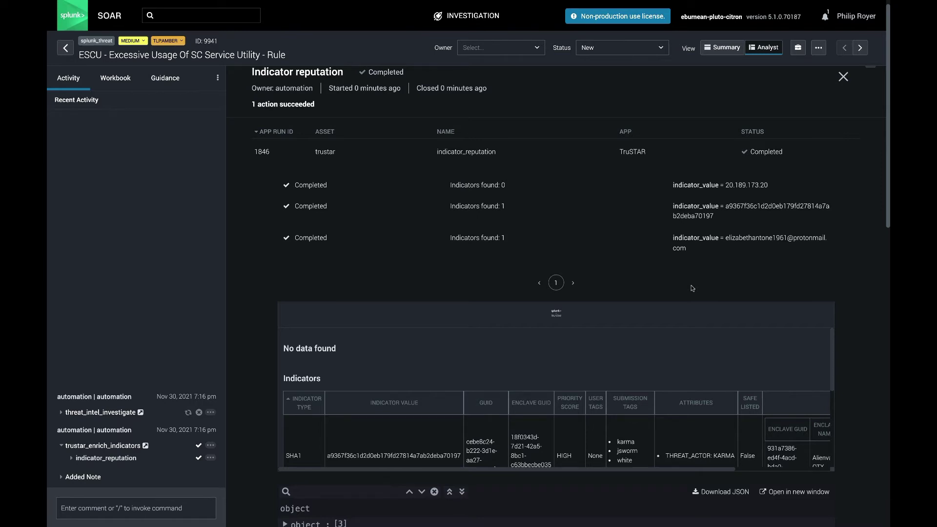
{"action": "scroll", "coordinate": [692, 288], "scroll_direction": "up", "scroll_amount": 1}
{"action": "left_click", "coordinate": [845, 90]}
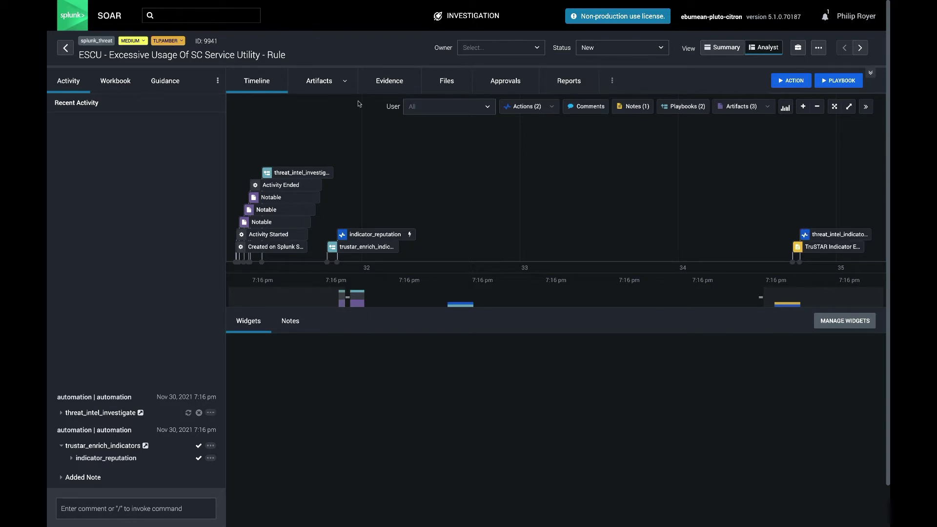
{"action": "left_click", "coordinate": [322, 82]}
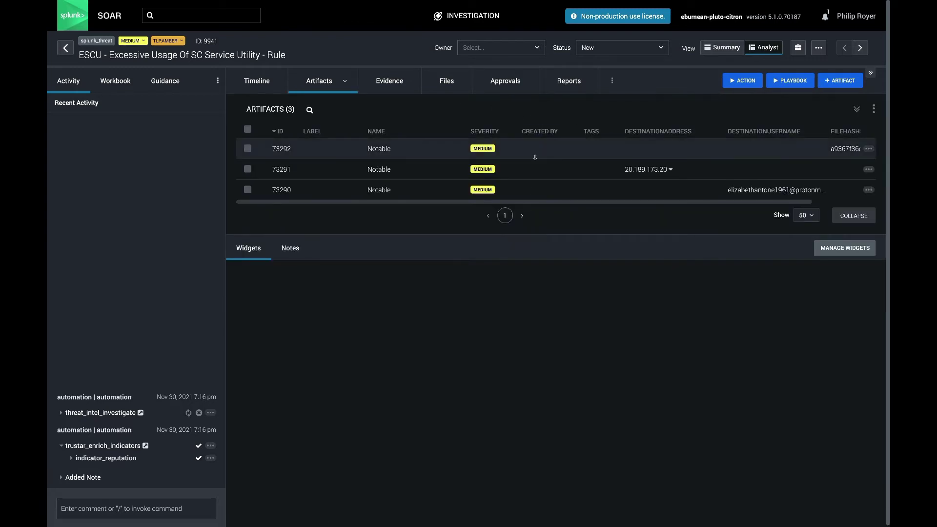
{"action": "scroll", "coordinate": [535, 156], "scroll_direction": "right", "scroll_amount": 3}
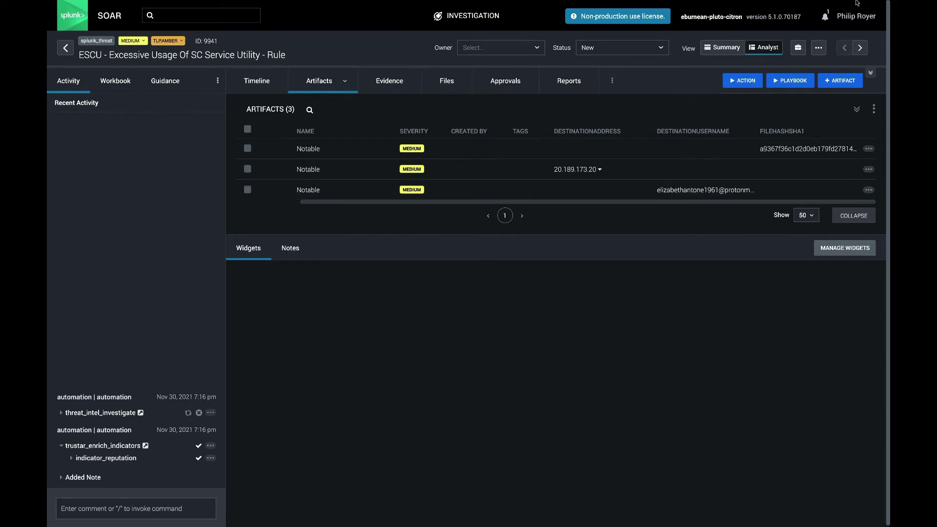
Reopen the threat_intel_indicator_review prompt from the notifications and examine the TruSTAR enrichment table and the tag questions for each indicator
{"action": "left_click", "coordinate": [825, 18]}
{"action": "left_click", "coordinate": [756, 52]}
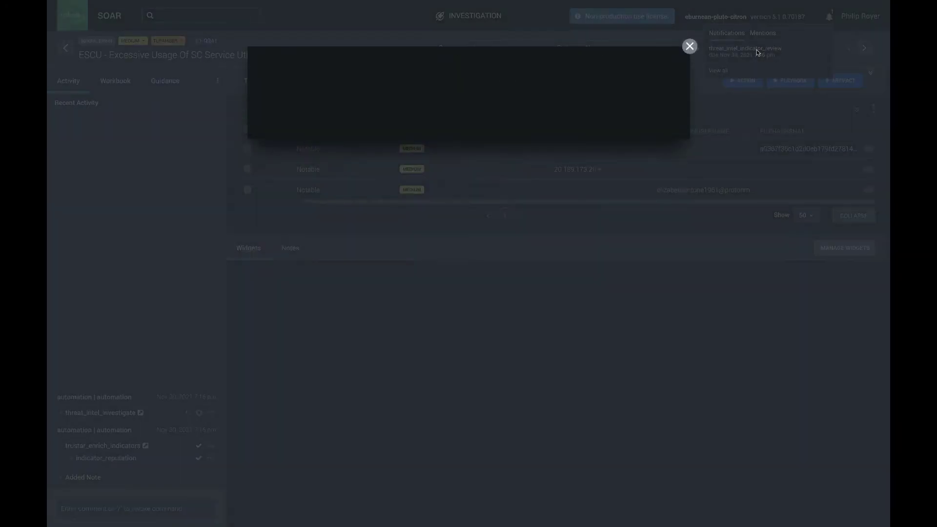
{"action": "scroll", "coordinate": [537, 245], "scroll_direction": "down", "scroll_amount": 1}
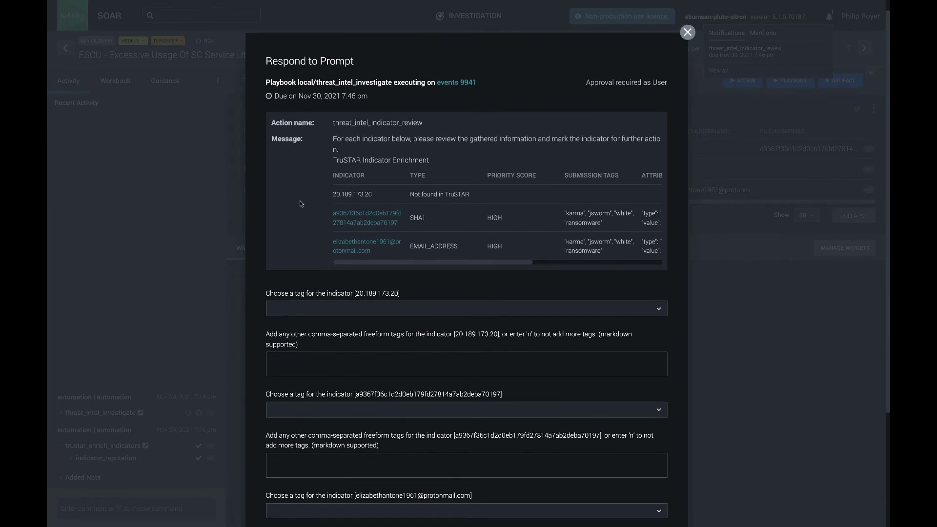
{"action": "scroll", "coordinate": [335, 198], "scroll_direction": "down", "scroll_amount": 1}
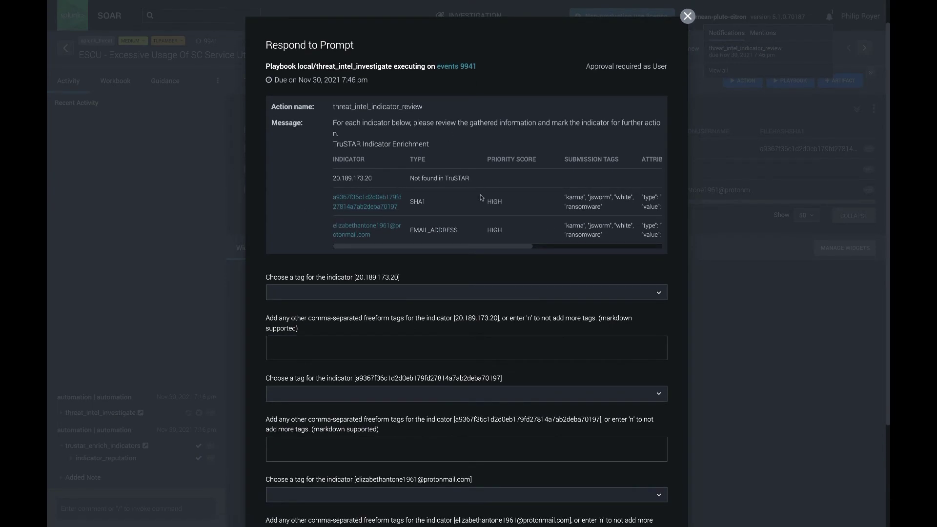
{"action": "scroll", "coordinate": [513, 190], "scroll_direction": "down", "scroll_amount": 1}
{"action": "scroll", "coordinate": [543, 195], "scroll_direction": "right", "scroll_amount": 1}
{"action": "scroll", "coordinate": [566, 194], "scroll_direction": "left", "scroll_amount": 2}
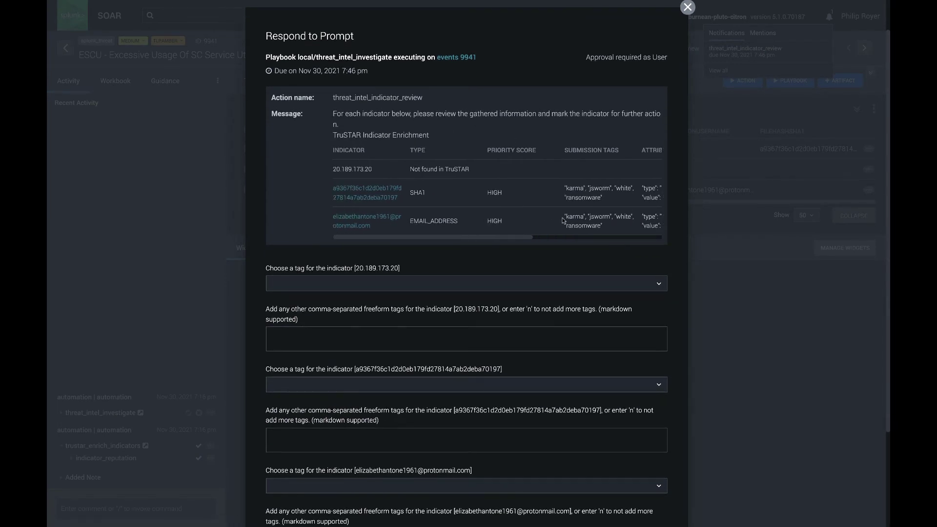
{"action": "scroll", "coordinate": [553, 250], "scroll_direction": "up", "scroll_amount": 1}
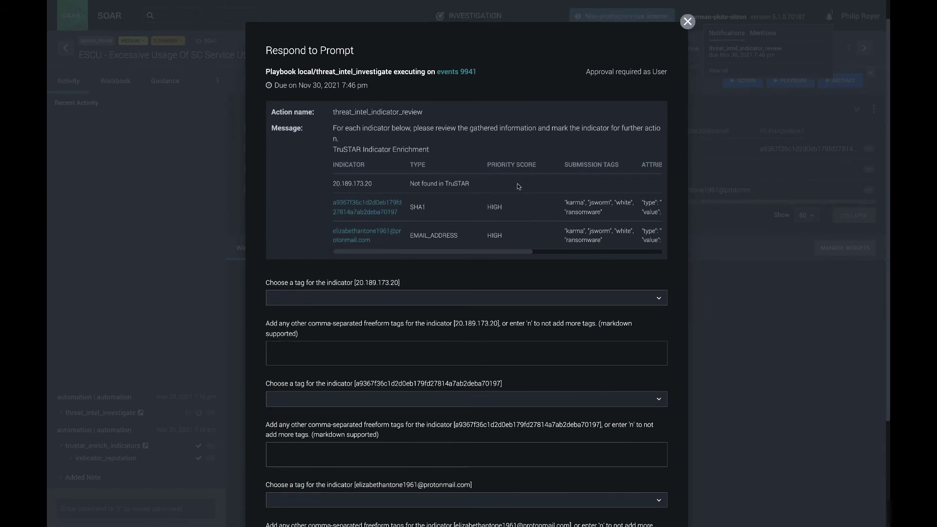
{"action": "scroll", "coordinate": [498, 267], "scroll_direction": "down", "scroll_amount": 1}
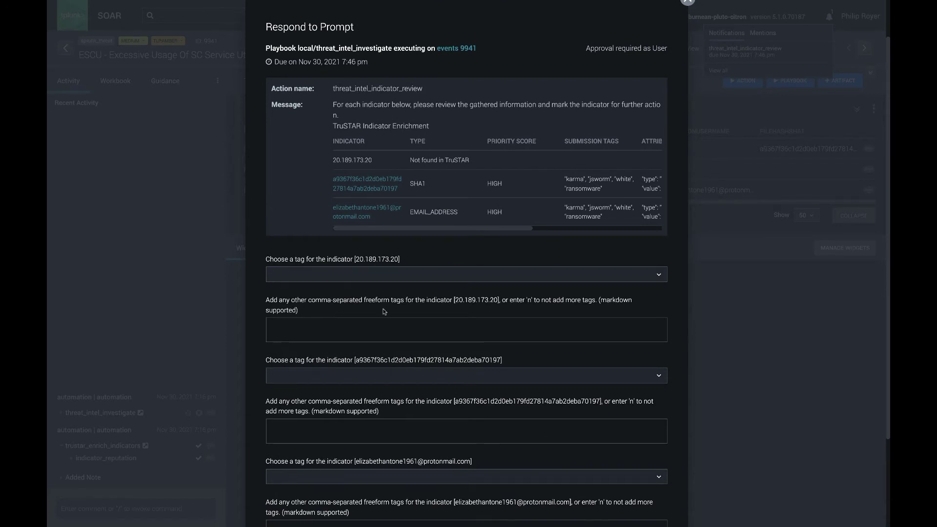
{"action": "scroll", "coordinate": [383, 322], "scroll_direction": "down", "scroll_amount": 1}
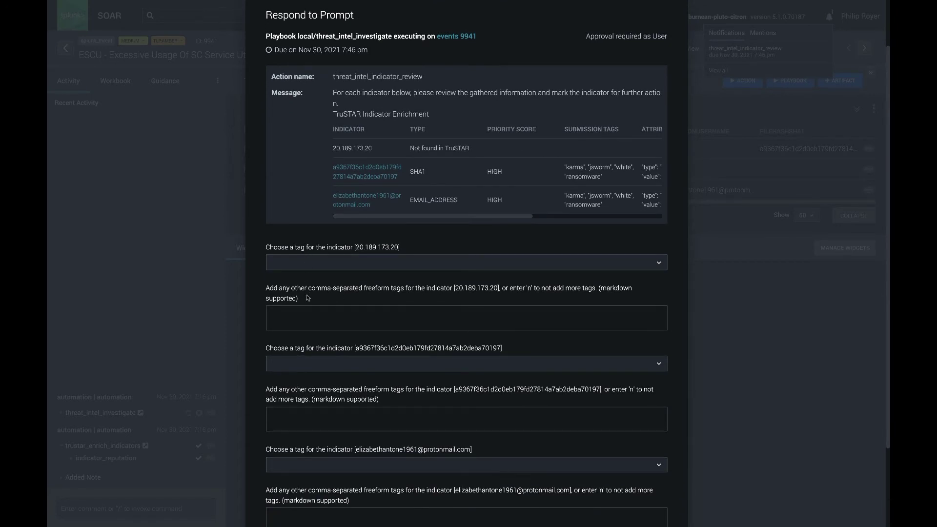
{"action": "scroll", "coordinate": [307, 436], "scroll_direction": "down", "scroll_amount": 2}
{"action": "scroll", "coordinate": [307, 436], "scroll_direction": "up", "scroll_amount": 3}
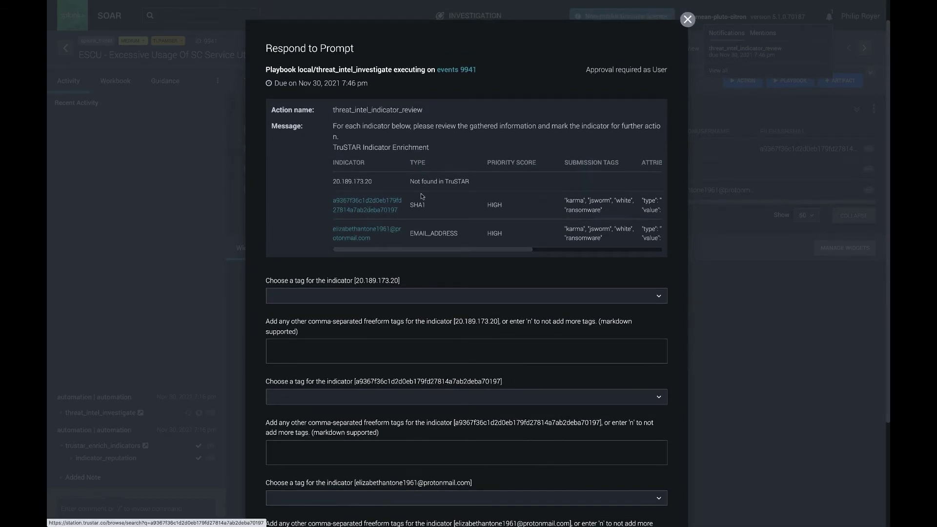
{"action": "scroll", "coordinate": [396, 201], "scroll_direction": "right", "scroll_amount": 1}
{"action": "scroll", "coordinate": [452, 190], "scroll_direction": "left", "scroll_amount": 1}
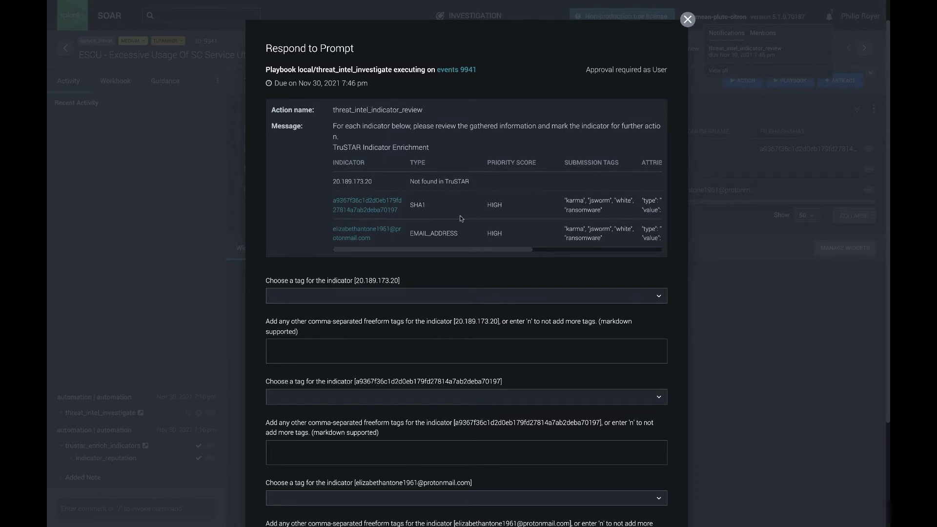
Choose "Do nothing" for the indicator 20.189.173.20 and enter "n" for its freeform tags
{"action": "left_click", "coordinate": [404, 296]}
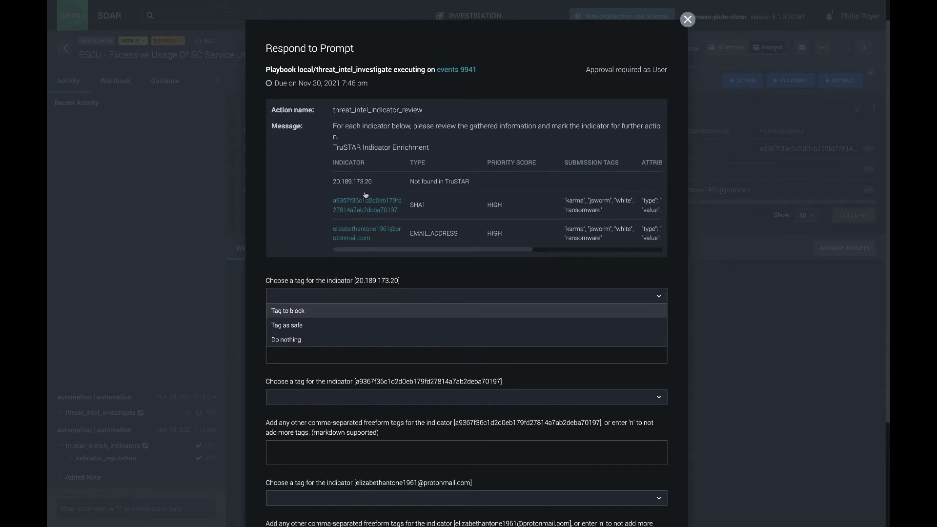
{"action": "left_click", "coordinate": [288, 341]}
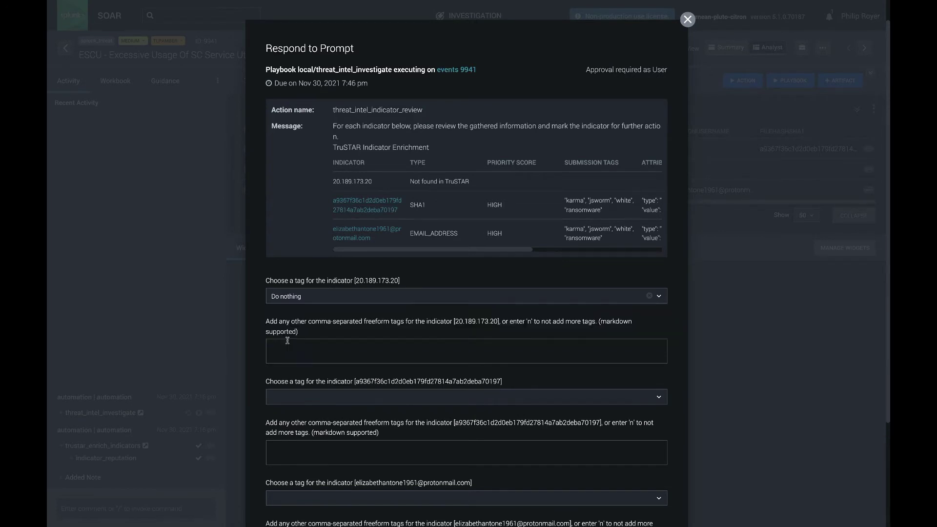
{"action": "type", "text": "n"}
{"action": "scroll", "coordinate": [356, 352], "scroll_direction": "down", "scroll_amount": 1}
Choose "Tag to block" for the SHA1 hash indicator and enter ransomware_hash as its freeform tag
{"action": "key", "text": "Tab"}
{"action": "type", "text": "bl"}
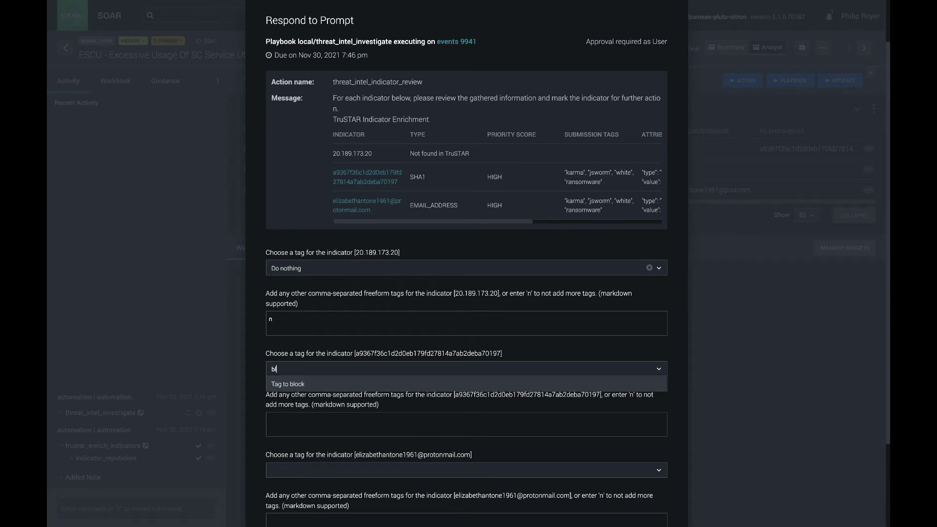
{"action": "scroll", "coordinate": [589, 184], "scroll_direction": "right", "scroll_amount": 3}
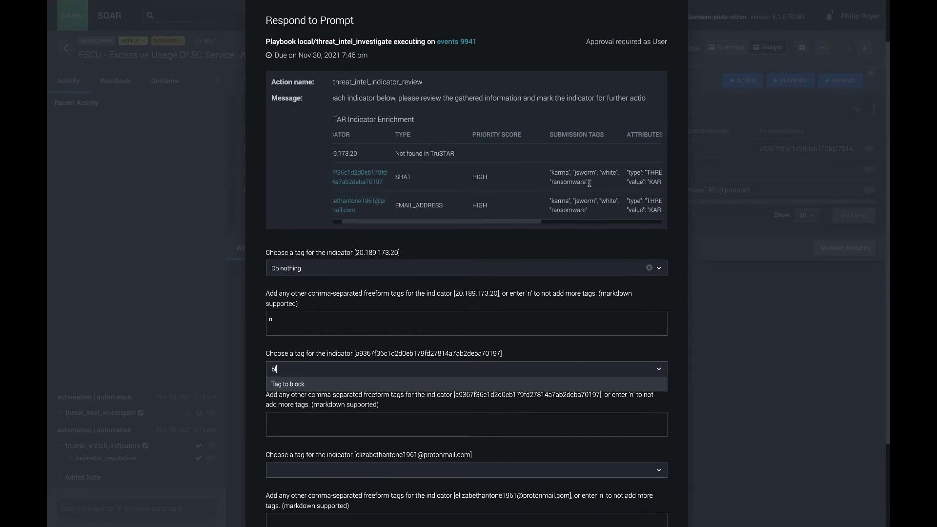
{"action": "scroll", "coordinate": [589, 184], "scroll_direction": "left", "scroll_amount": 3}
{"action": "scroll", "coordinate": [589, 184], "scroll_direction": "right", "scroll_amount": 3}
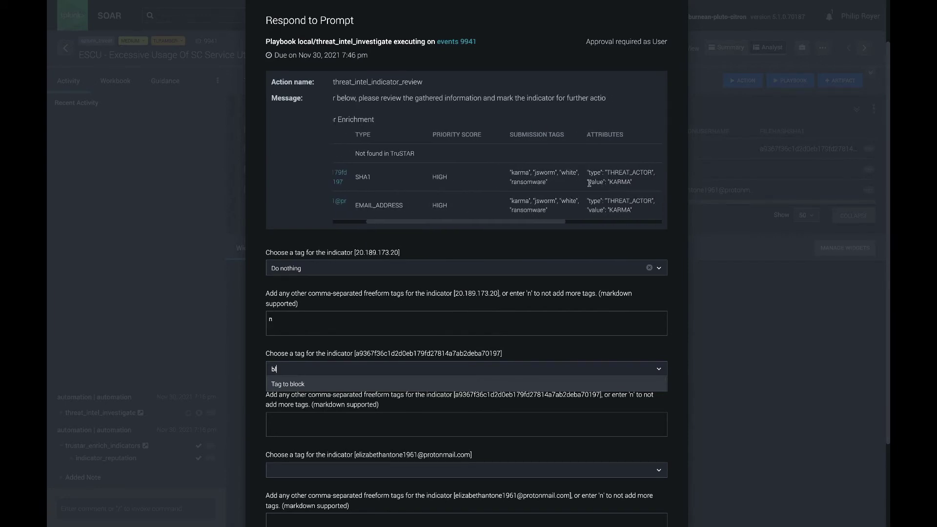
{"action": "scroll", "coordinate": [589, 184], "scroll_direction": "left", "scroll_amount": 3}
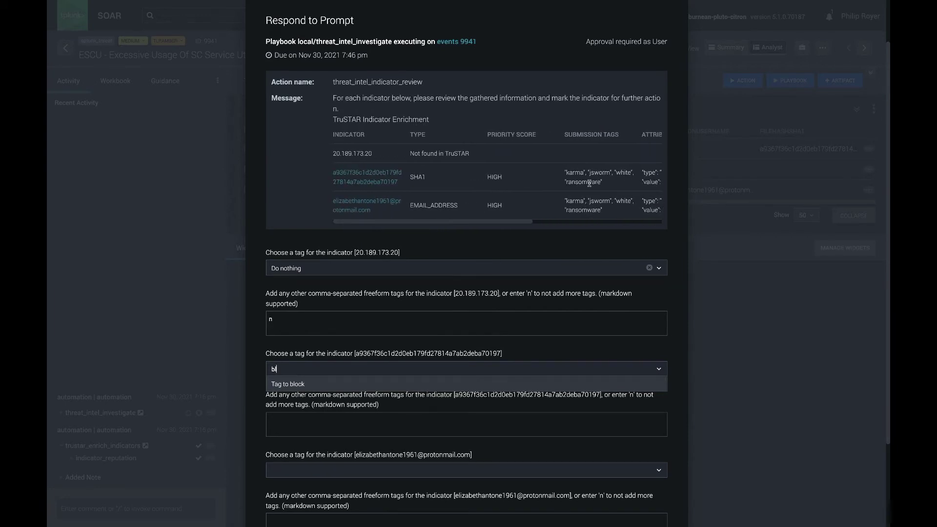
{"action": "key", "text": "Return"}
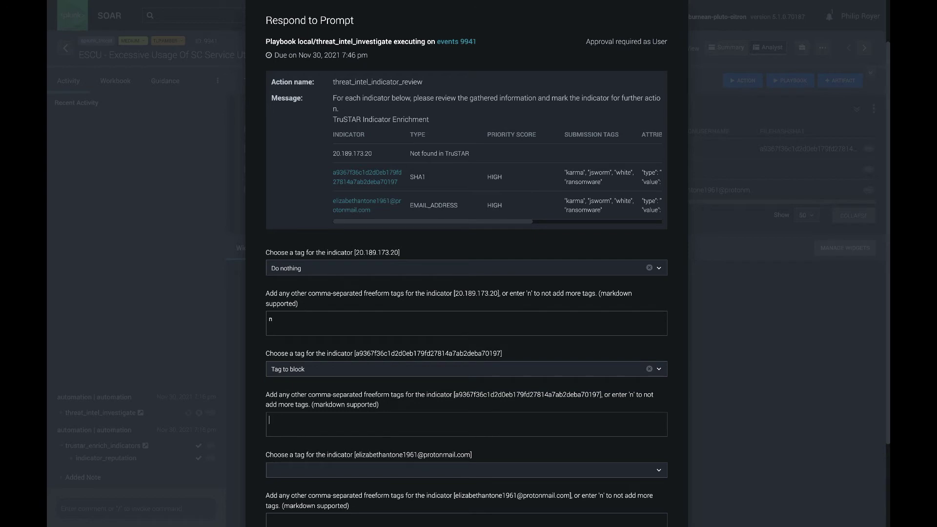
{"action": "type", "text": "ransomware_hash"}
Choose "Tag to block" for the email address indicator, enter ransomware_email as its freeform tag, and review the prompt responses
{"action": "key", "text": "Tab"}
{"action": "type", "text": "bl"}
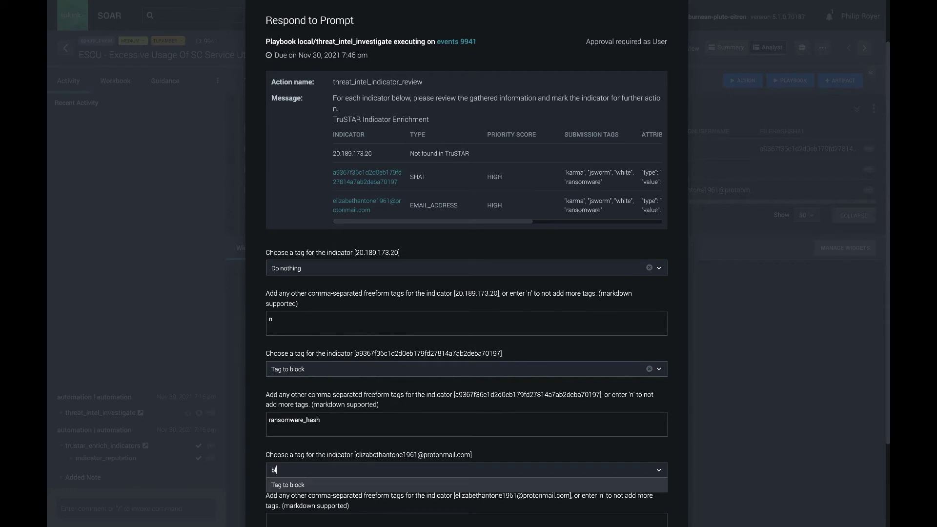
{"action": "key", "text": "Return"}
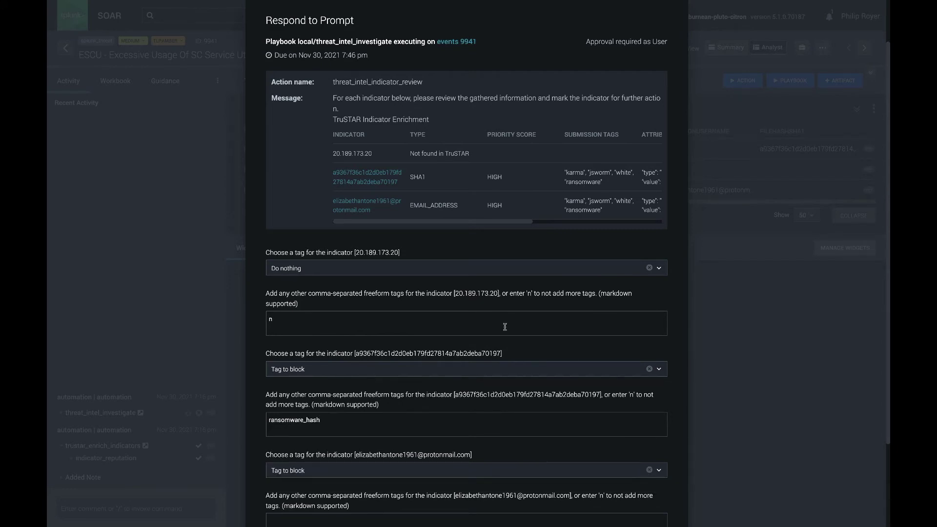
{"action": "key", "text": "Tab"}
{"action": "scroll", "coordinate": [506, 331], "scroll_direction": "down", "scroll_amount": 1}
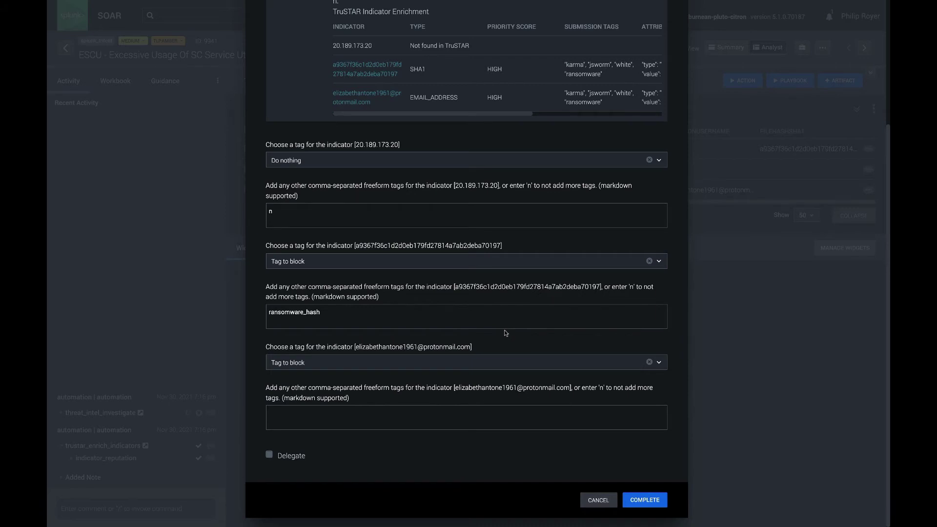
{"action": "type", "text": "ransomware"}
{"action": "type", "text": "_email"}
{"action": "scroll", "coordinate": [510, 294], "scroll_direction": "up", "scroll_amount": 1}
{"action": "scroll", "coordinate": [511, 293], "scroll_direction": "down", "scroll_amount": 1}
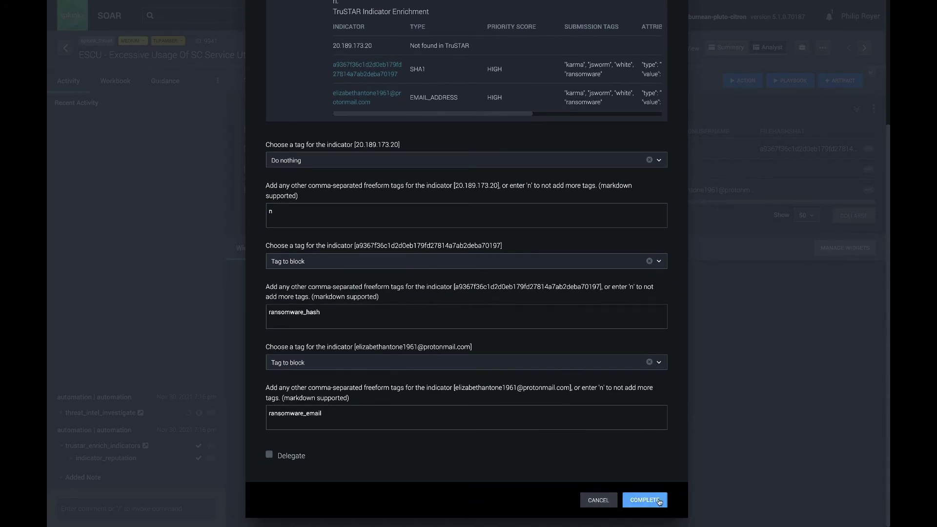
{"action": "scroll", "coordinate": [619, 407], "scroll_direction": "up", "scroll_amount": 3}
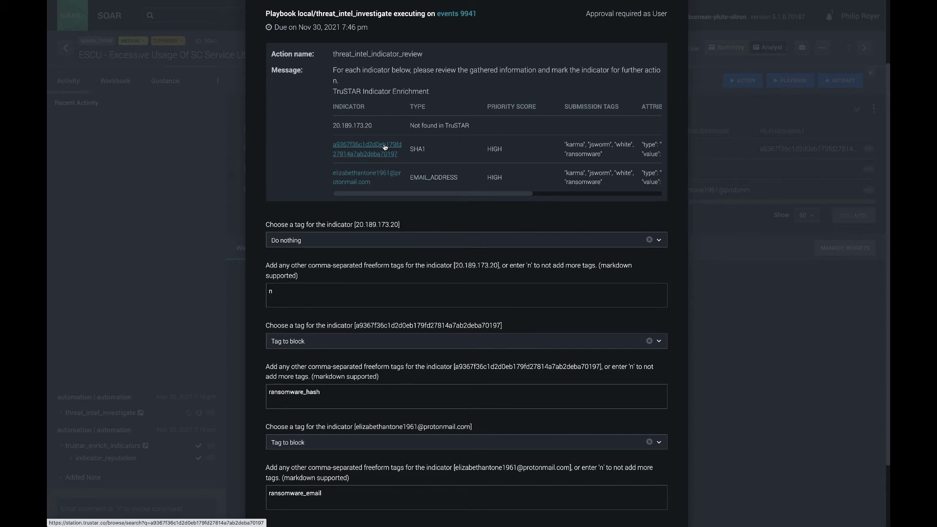
Look up the SHA1 hash indicator in TruSTAR and open the Karma Ransomware report linked to it in the relationship graph
{"action": "left_click", "coordinate": [363, 175]}
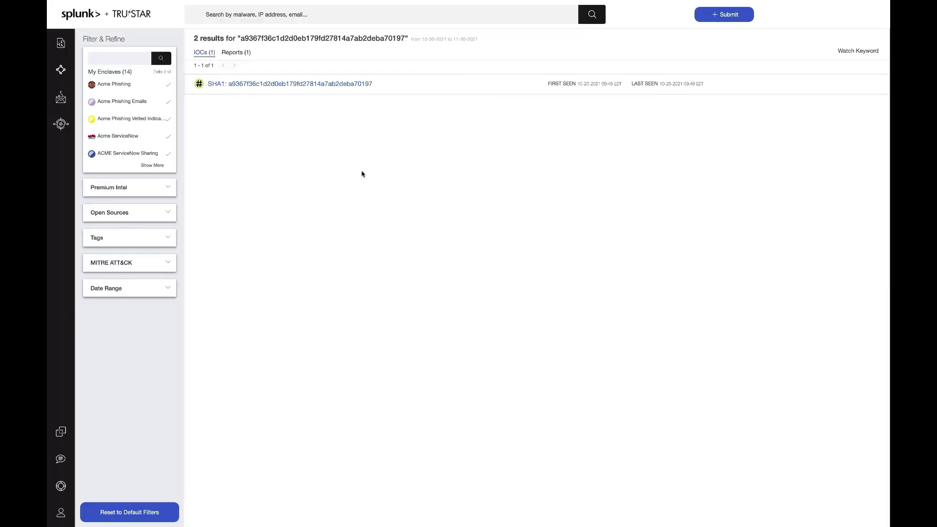
{"action": "left_click", "coordinate": [298, 84]}
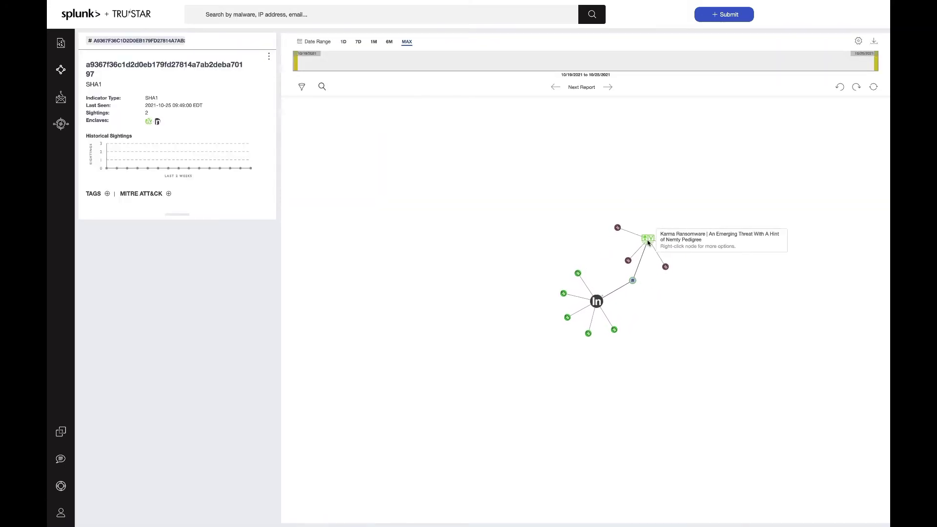
{"action": "left_click", "coordinate": [648, 241]}
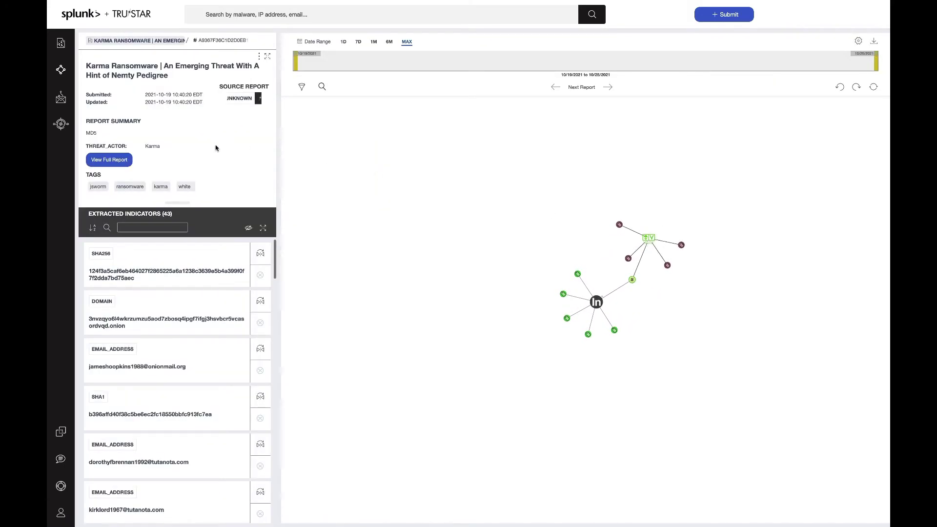
Examine the Karma Ransomware report's title and read through its list of extracted indicators
{"action": "left_click_drag", "start_coordinate": [86, 66], "coordinate": [157, 72]}
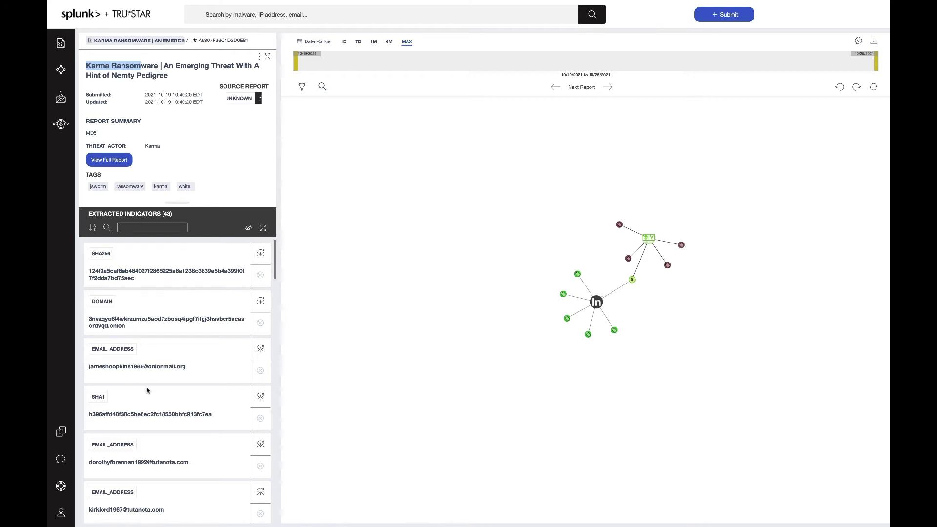
{"action": "scroll", "coordinate": [146, 390], "scroll_direction": "down", "scroll_amount": 2}
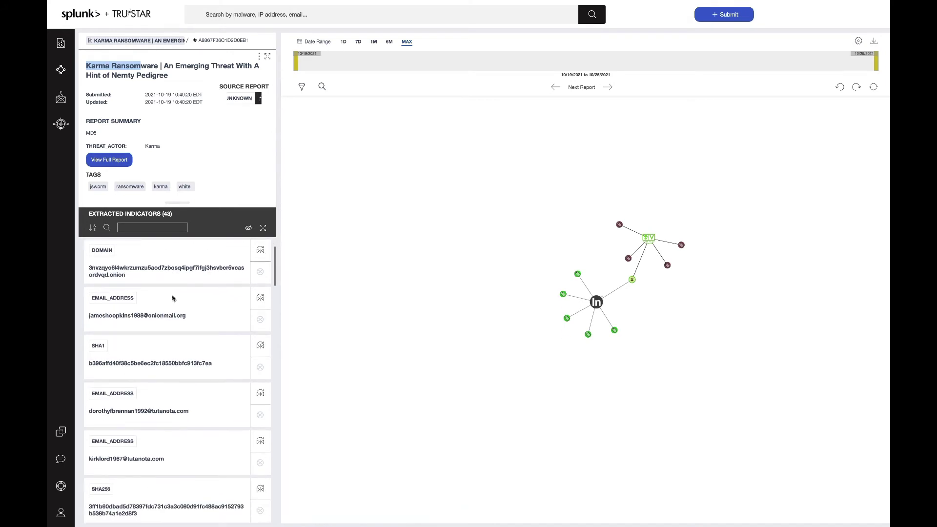
{"action": "scroll", "coordinate": [142, 346], "scroll_direction": "down", "scroll_amount": 3}
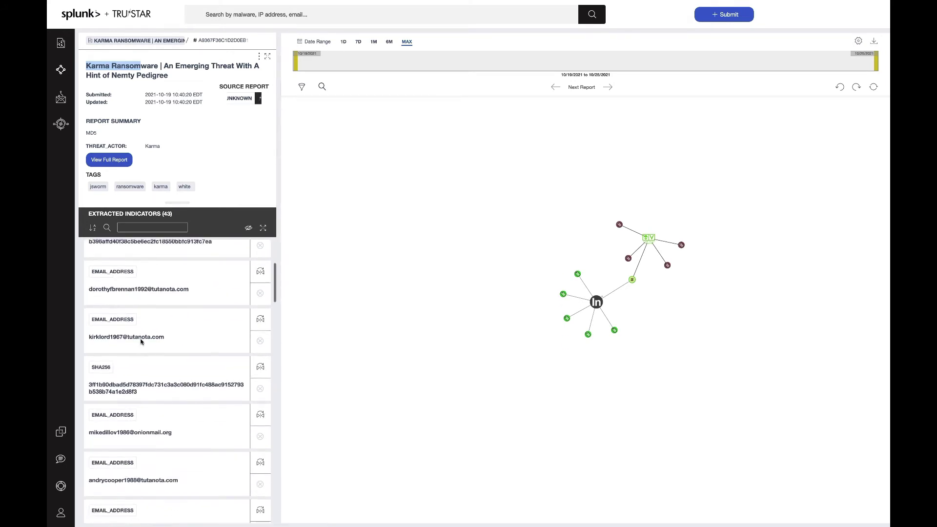
{"action": "scroll", "coordinate": [140, 342], "scroll_direction": "down", "scroll_amount": 2}
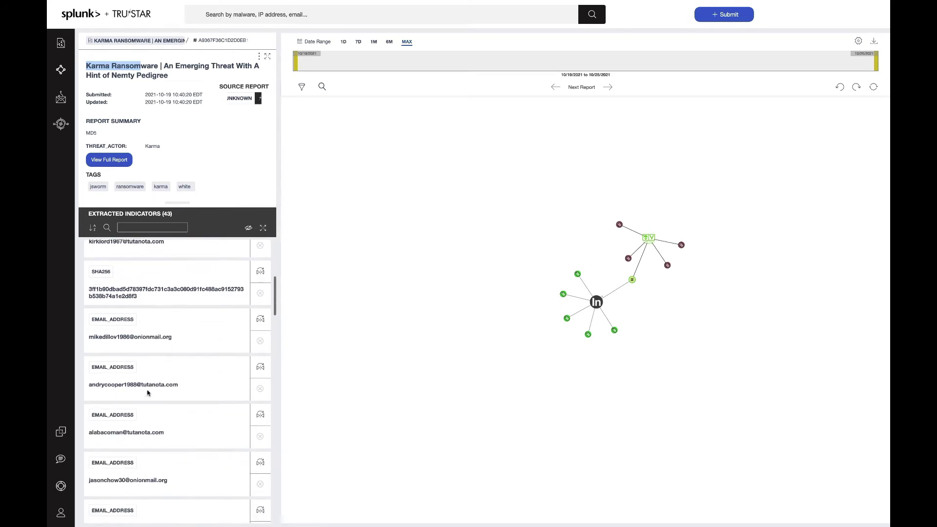
{"action": "scroll", "coordinate": [147, 393], "scroll_direction": "down", "scroll_amount": 1}
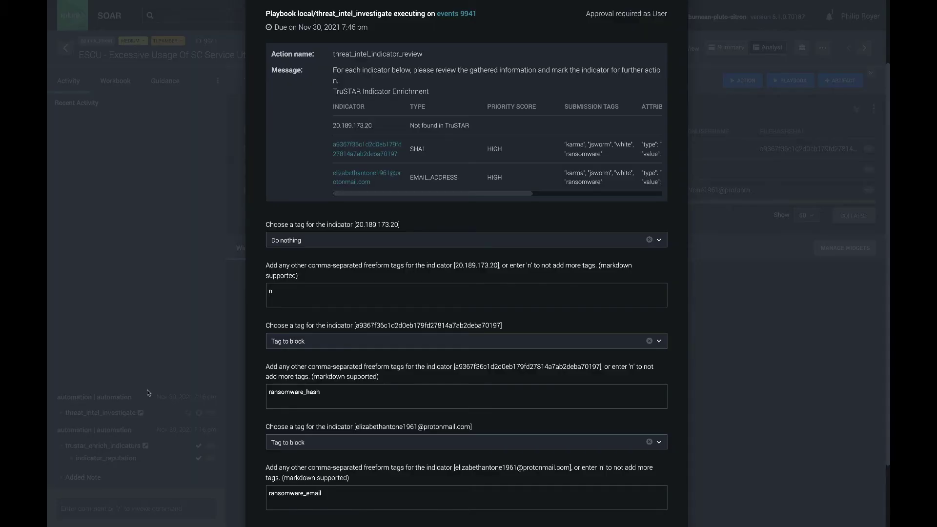
Return to Splunk SOAR, review the tag choices and freeform tags for all three indicators, and complete the threat_intel_indicator_review prompt
{"action": "scroll", "coordinate": [435, 348], "scroll_direction": "down", "scroll_amount": 2}
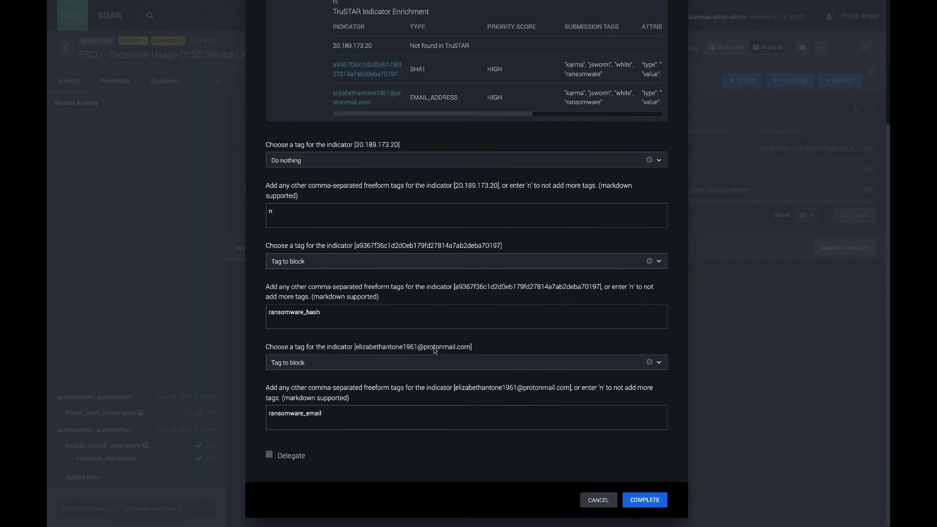
{"action": "scroll", "coordinate": [568, 367], "scroll_direction": "up", "scroll_amount": 3}
{"action": "scroll", "coordinate": [567, 366], "scroll_direction": "down", "scroll_amount": 3}
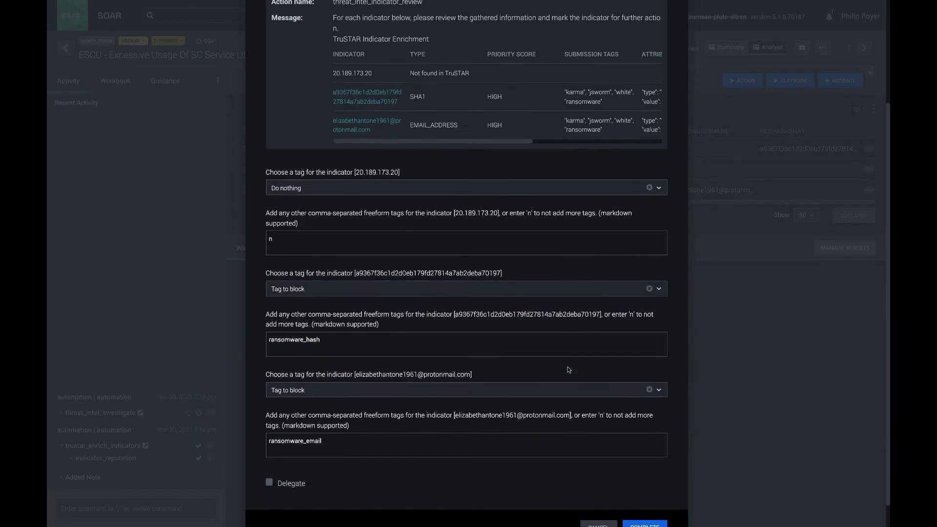
{"action": "scroll", "coordinate": [491, 317], "scroll_direction": "down", "scroll_amount": 1}
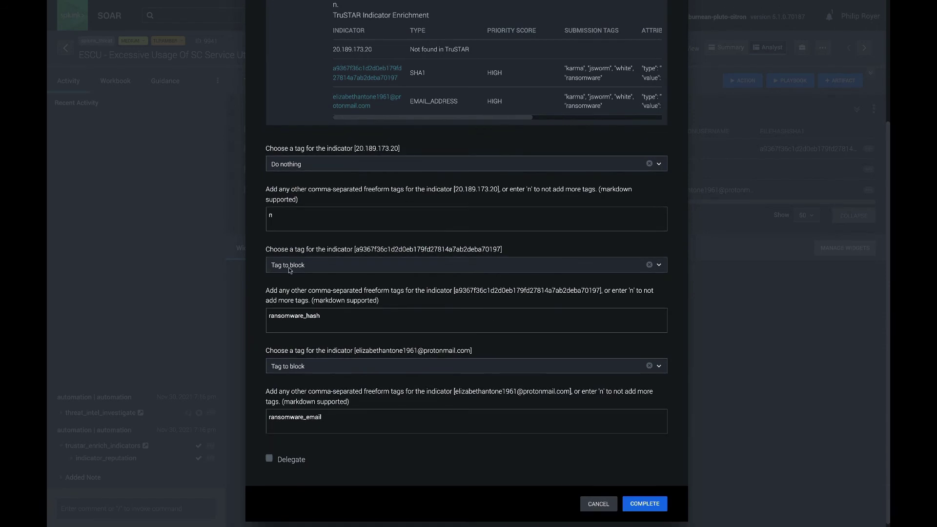
{"action": "scroll", "coordinate": [387, 259], "scroll_direction": "up", "scroll_amount": 1}
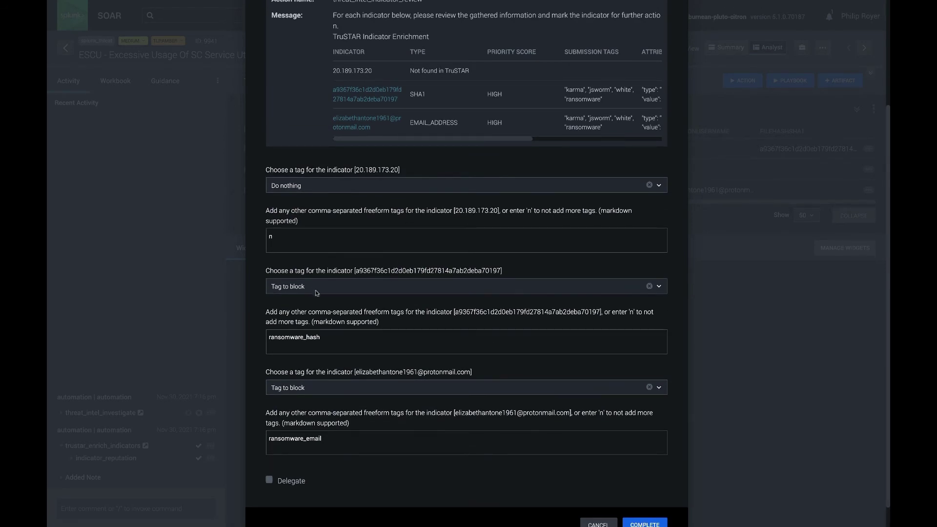
{"action": "scroll", "coordinate": [404, 351], "scroll_direction": "down", "scroll_amount": 1}
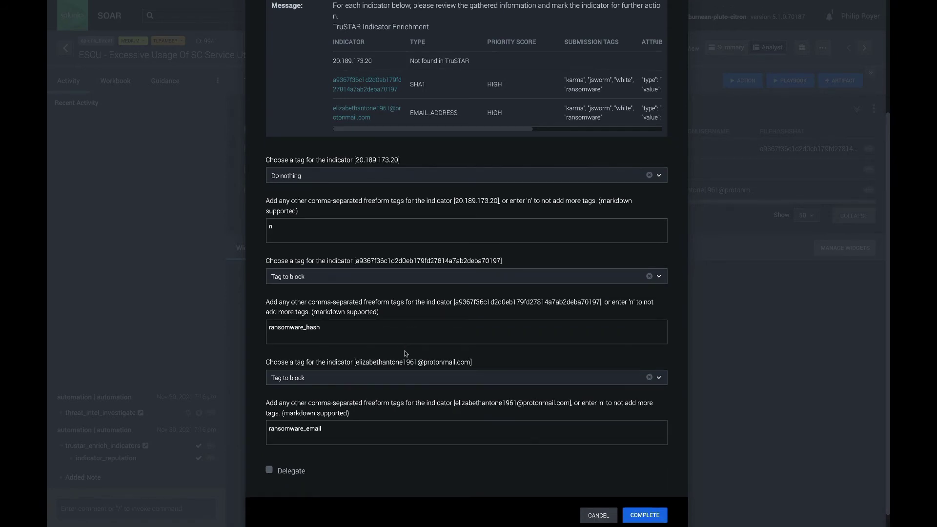
{"action": "scroll", "coordinate": [405, 352], "scroll_direction": "up", "scroll_amount": 1}
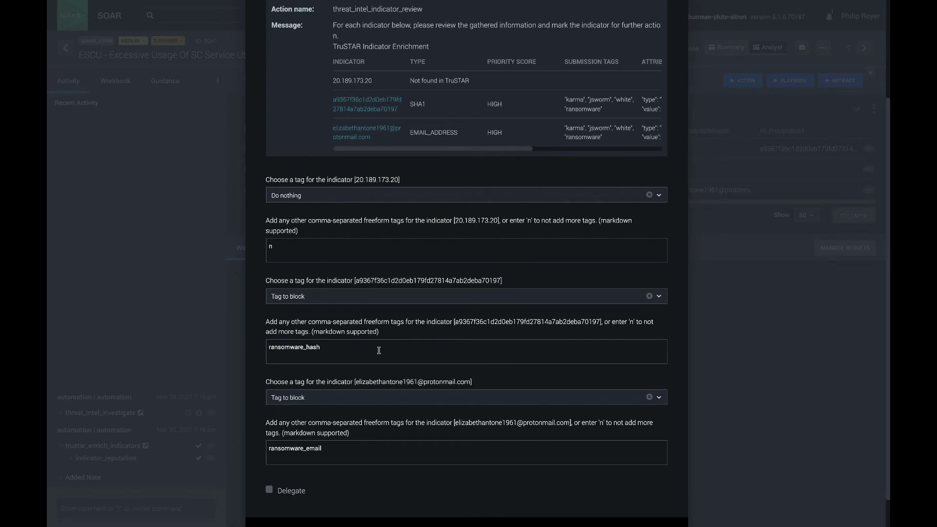
{"action": "scroll", "coordinate": [379, 350], "scroll_direction": "down", "scroll_amount": 2}
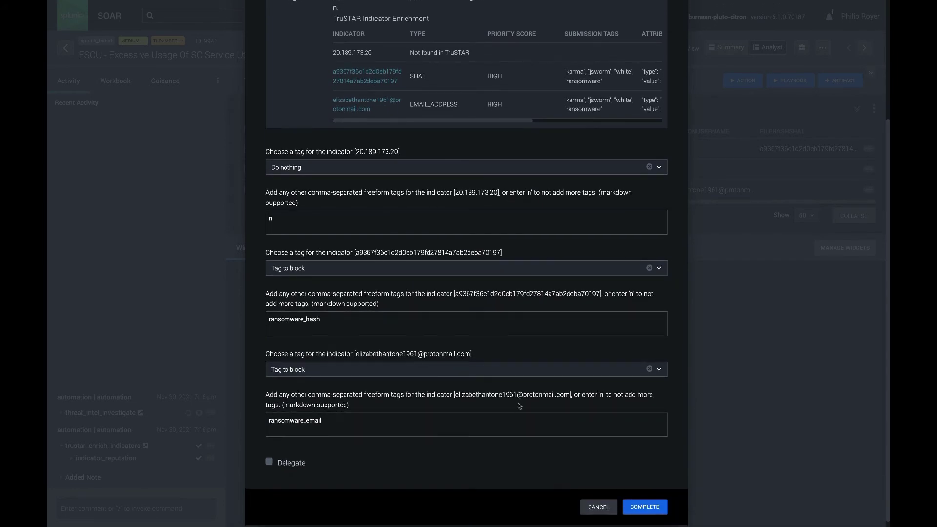
{"action": "left_click", "coordinate": [652, 509]}
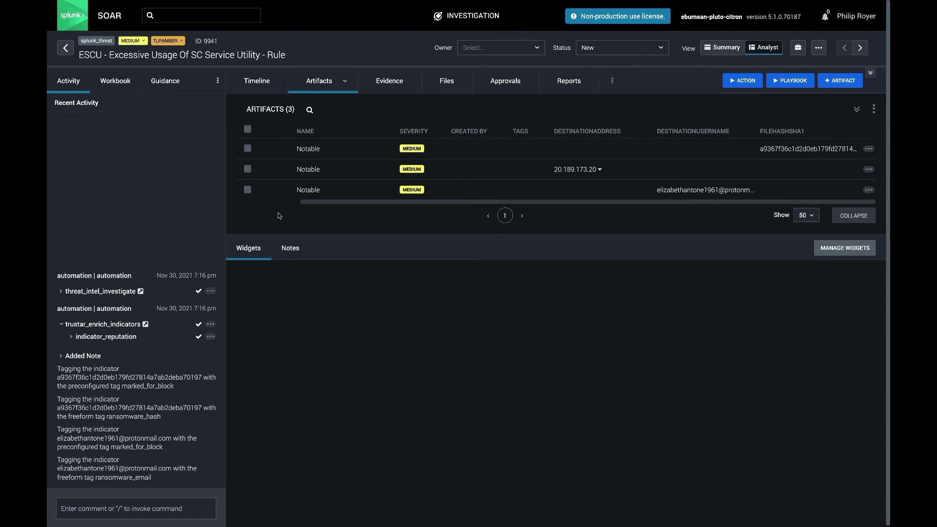
Check the tags on the event's SHA1 file hash artifact in its indicator overview, and close the overview
{"action": "left_click", "coordinate": [803, 149]}
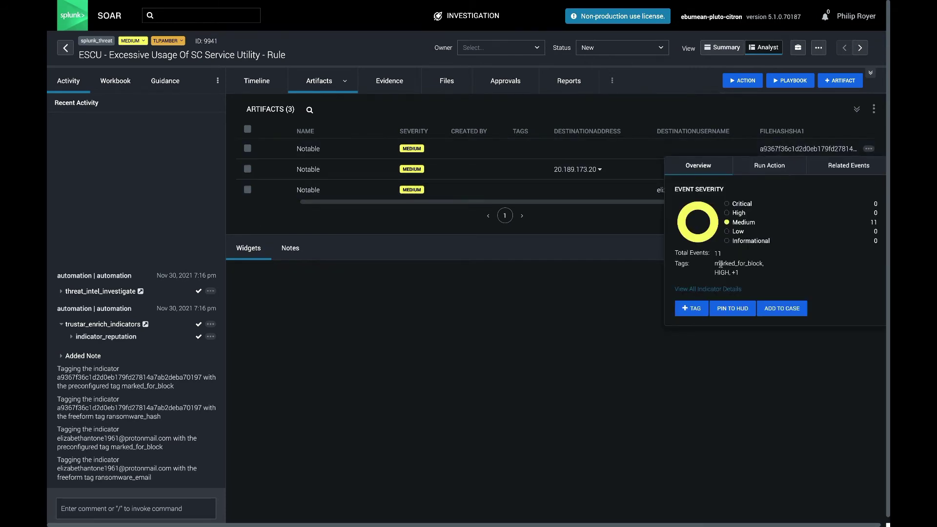
{"action": "mouse_move", "coordinate": [720, 264]}
{"action": "left_mouse_down"}
{"action": "mouse_move", "coordinate": [757, 263]}
{"action": "mouse_move", "coordinate": [729, 272]}
{"action": "left_mouse_up"}
{"action": "left_click", "coordinate": [675, 366]}
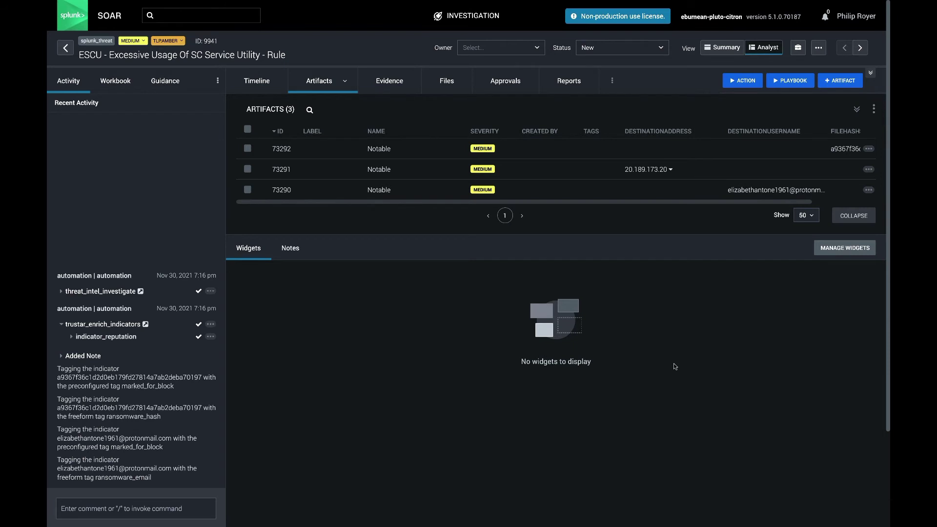
Open the threat_intel_investigate playbook from the event's activity and inspect the tags, repo and playbook type of its list investigate playbooks block
{"action": "left_click", "coordinate": [140, 292]}
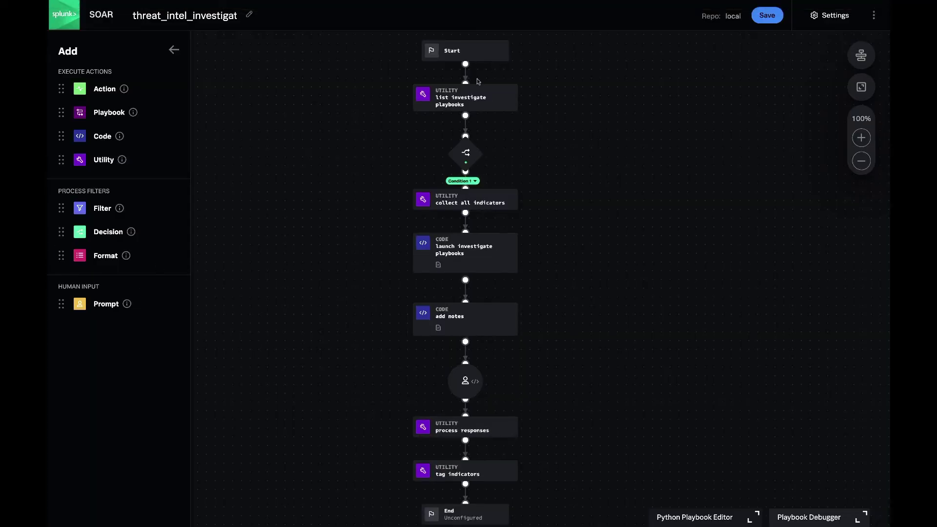
{"action": "left_click", "coordinate": [463, 104]}
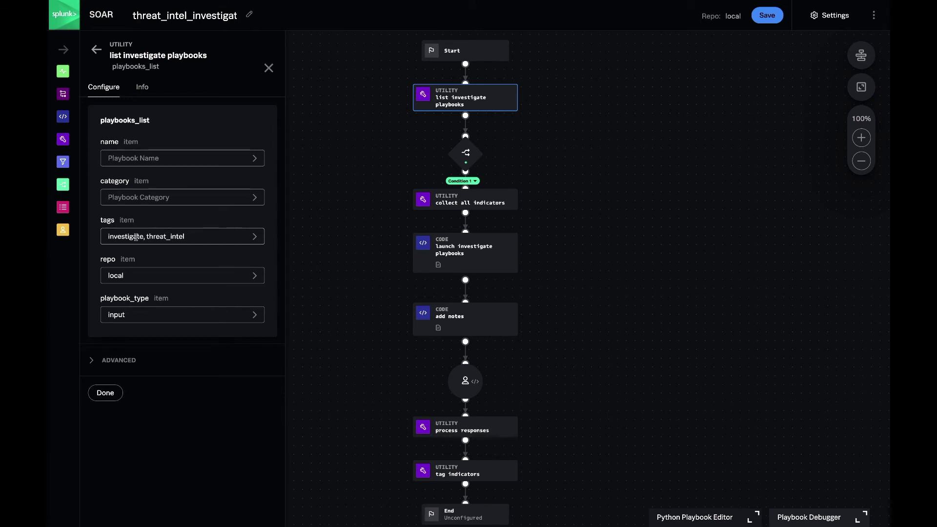
{"action": "left_click", "coordinate": [129, 275]}
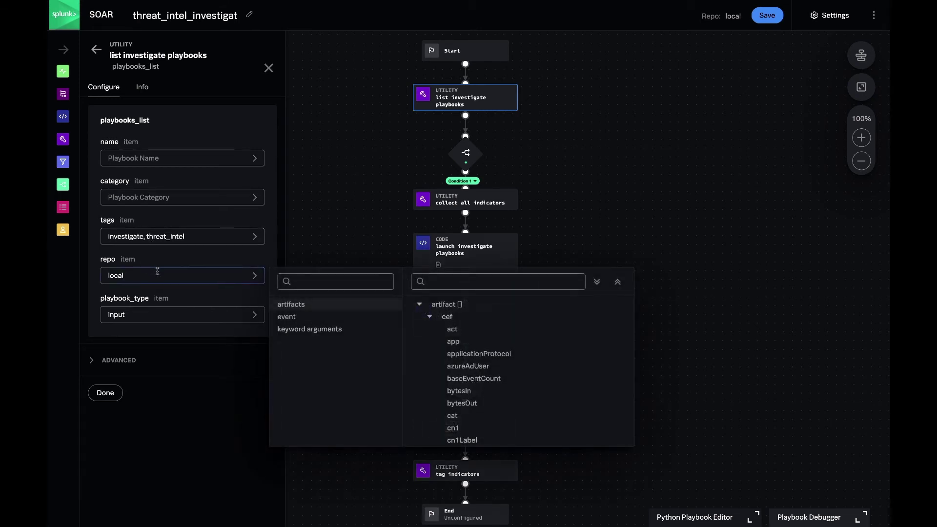
{"action": "left_click", "coordinate": [667, 165]}
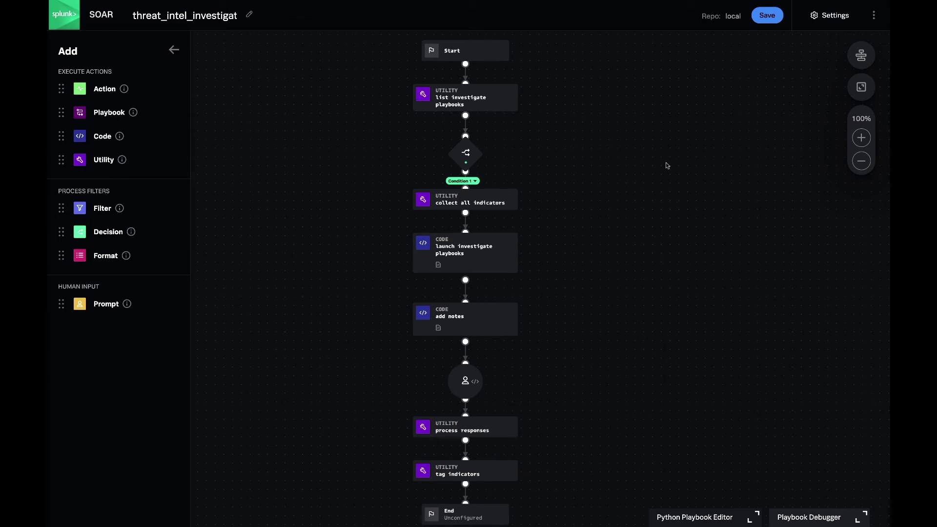
Inspect the configuration of the decision, collect all indicators, launch investigate playbooks and add notes blocks
{"action": "left_click", "coordinate": [467, 156]}
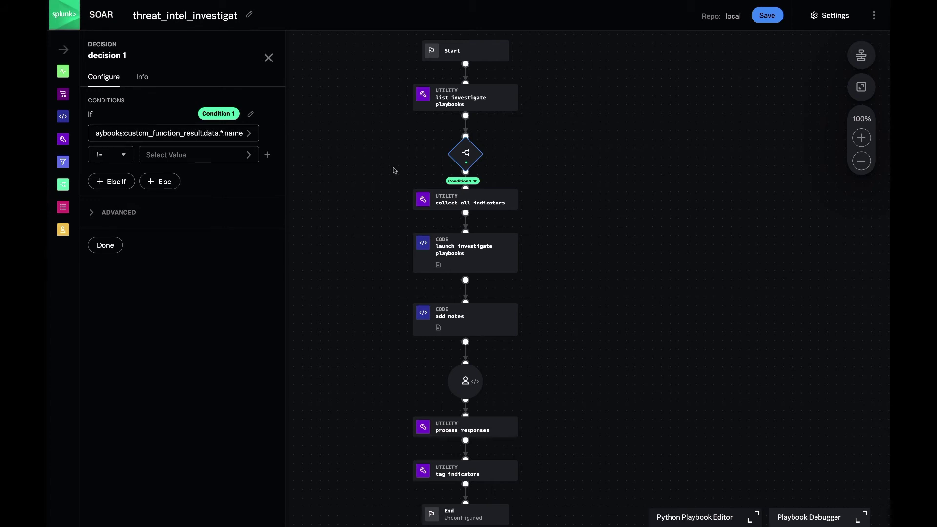
{"action": "left_click", "coordinate": [456, 200]}
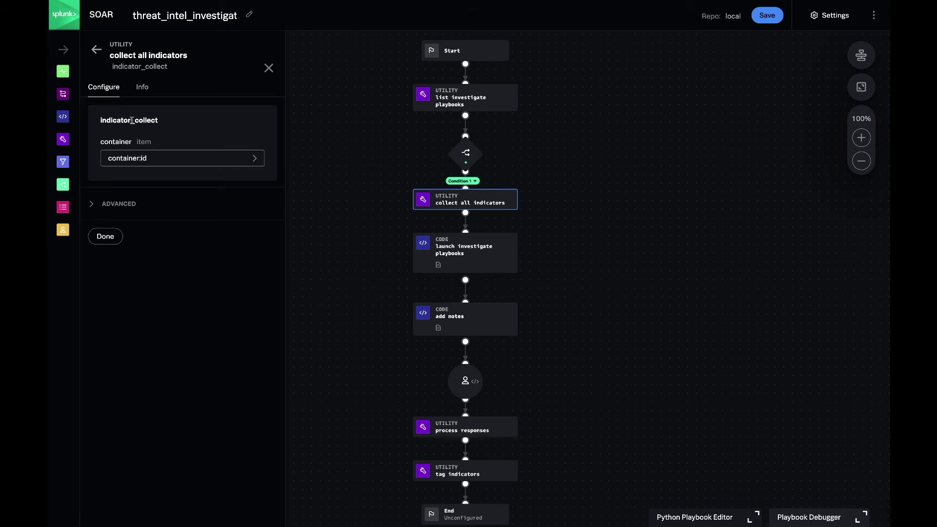
{"action": "left_click", "coordinate": [475, 256]}
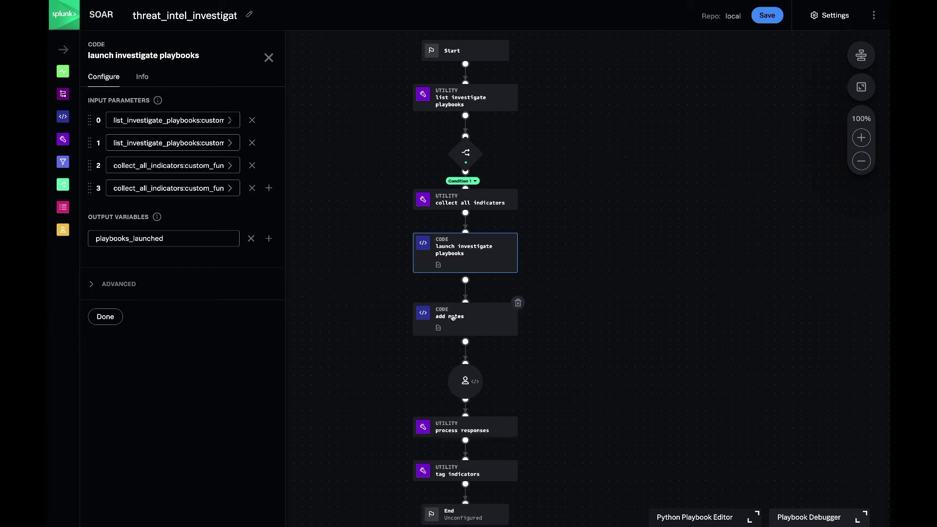
{"action": "left_click", "coordinate": [454, 318]}
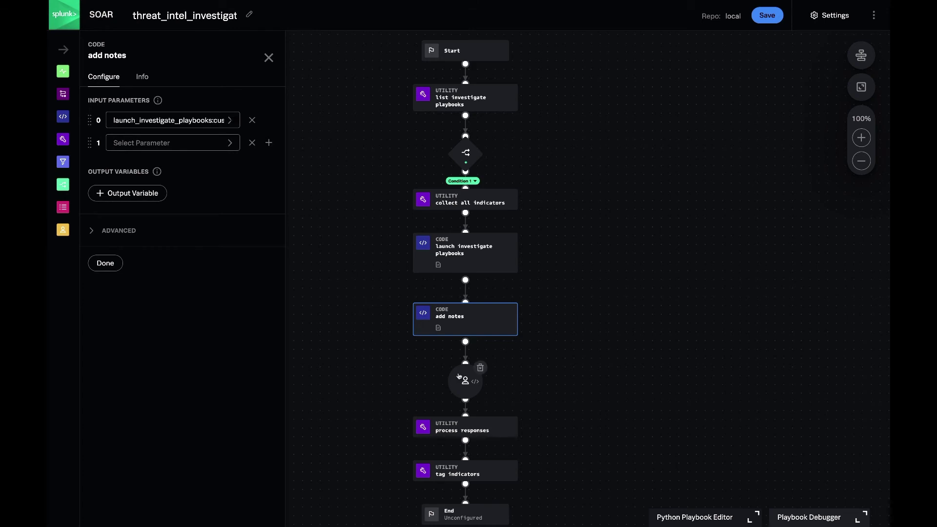
Inspect the threat intel indicator review prompt and the process responses and tag indicators utility blocks
{"action": "left_click", "coordinate": [460, 381]}
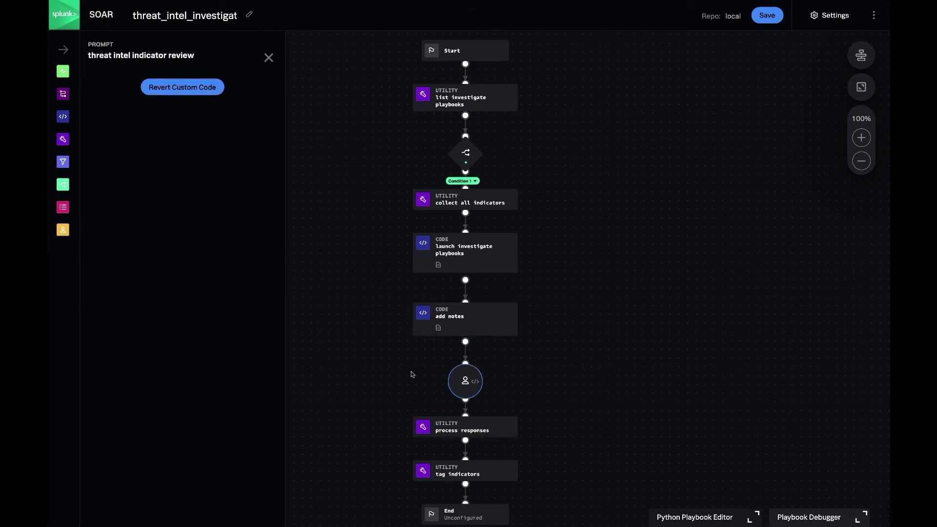
{"action": "left_click", "coordinate": [486, 430]}
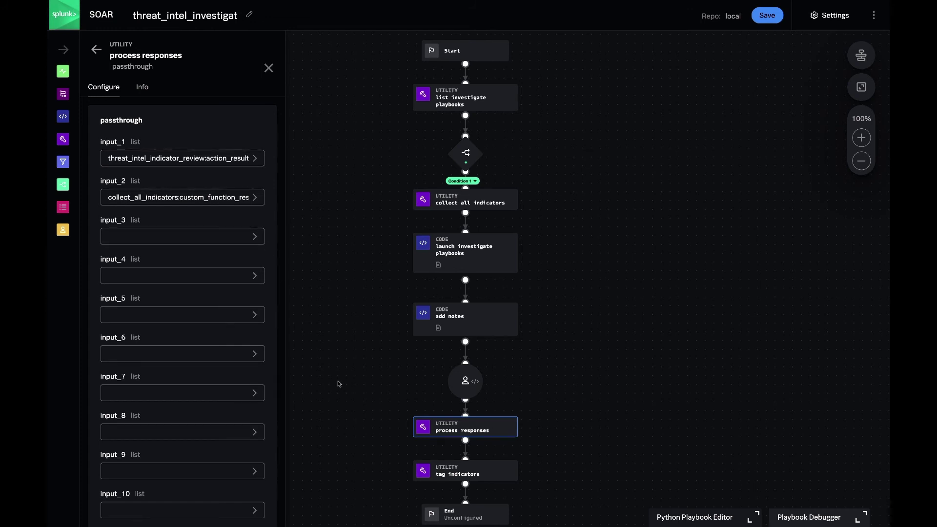
{"action": "scroll", "coordinate": [339, 384], "scroll_direction": "down", "scroll_amount": 3}
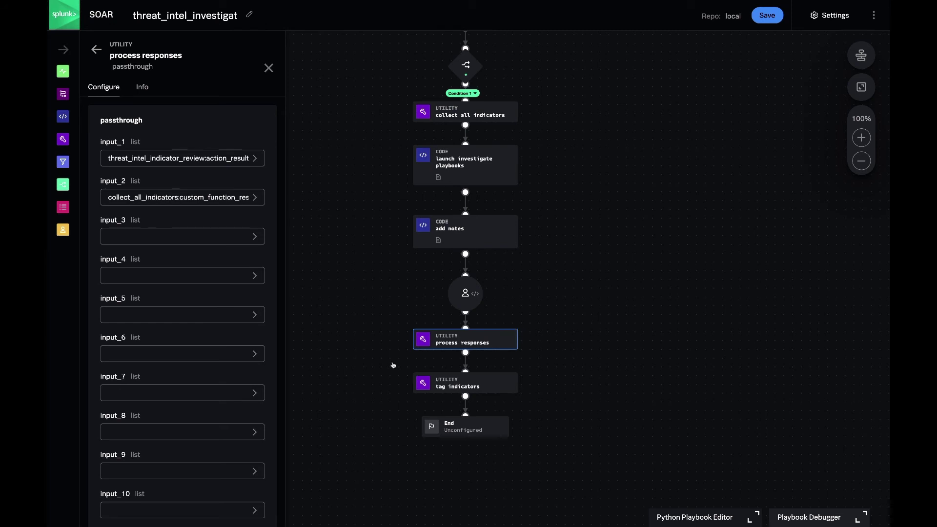
{"action": "left_click", "coordinate": [458, 389]}
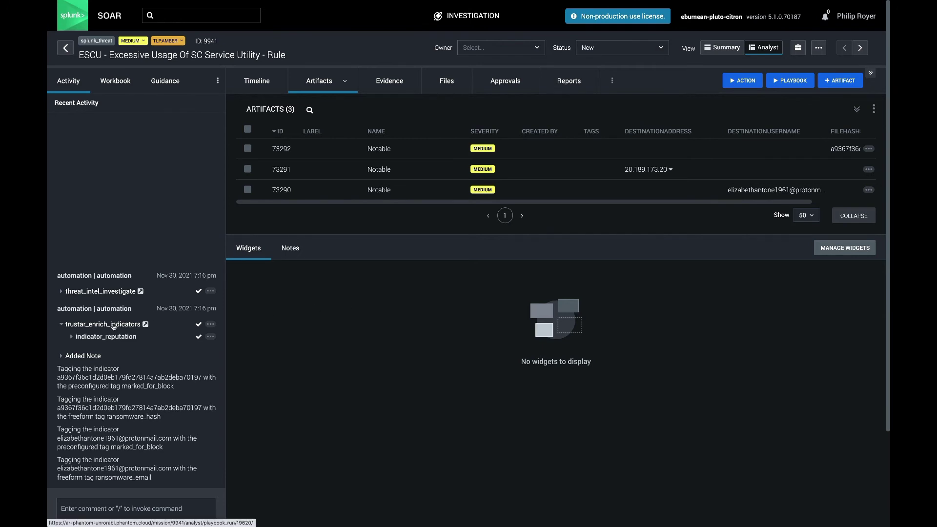
Open the trustar_enrich_indicators playbook from the event's activity and inspect its start inputs, indicator reputation action and indicator_found filter
{"action": "left_click", "coordinate": [145, 325]}
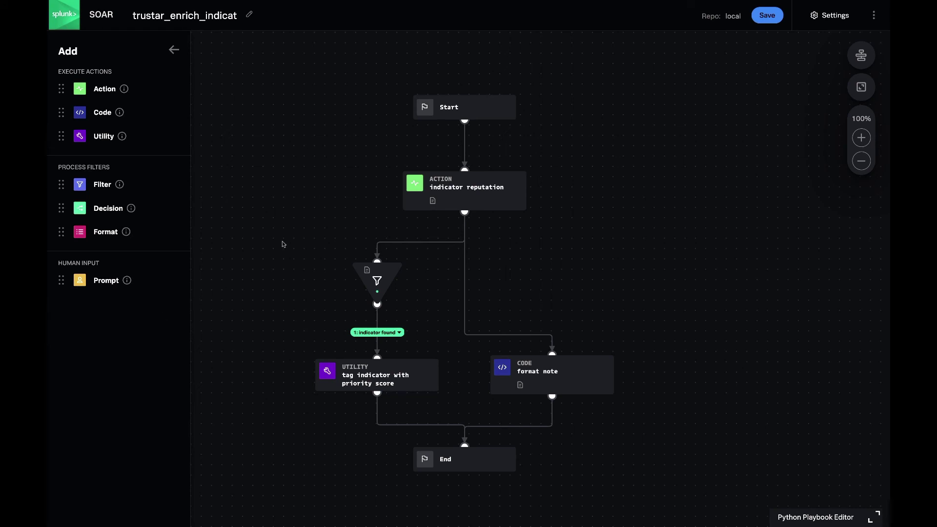
{"action": "left_click", "coordinate": [482, 108]}
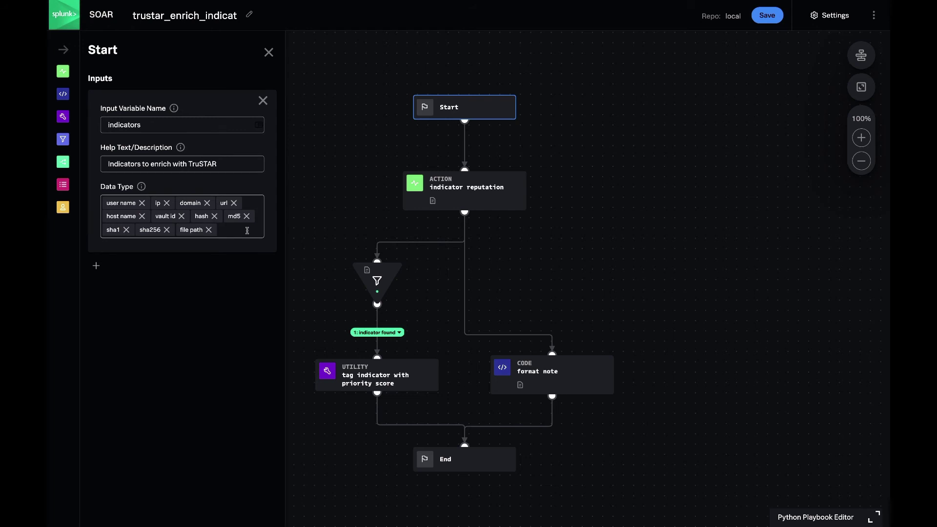
{"action": "left_click", "coordinate": [172, 125]}
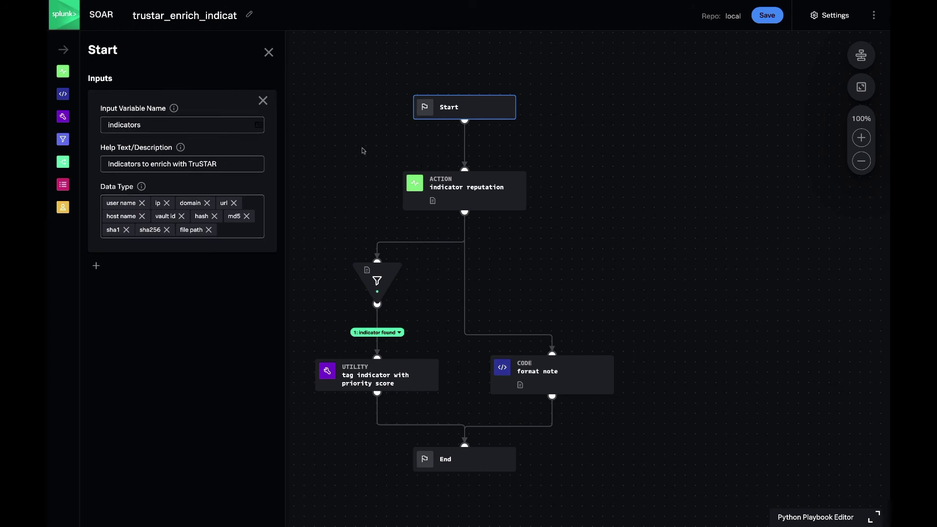
{"action": "left_click", "coordinate": [455, 188]}
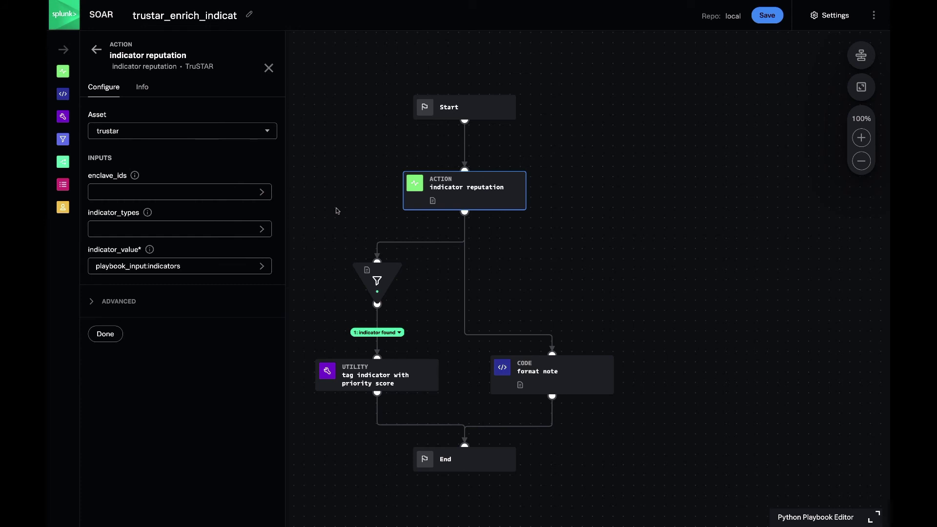
{"action": "left_click", "coordinate": [382, 276]}
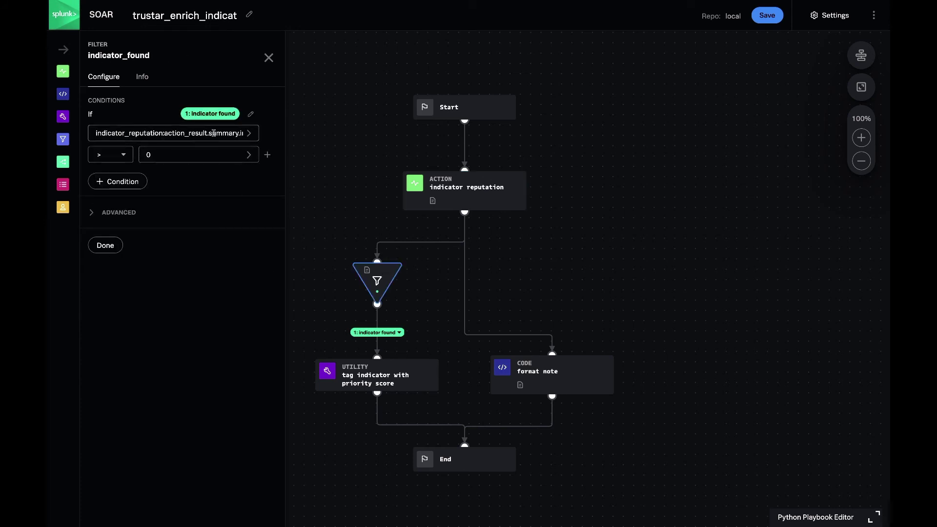
Inspect the configuration of the tag indicator with priority score utility, the format note code block and the End block
{"action": "left_click", "coordinate": [409, 374]}
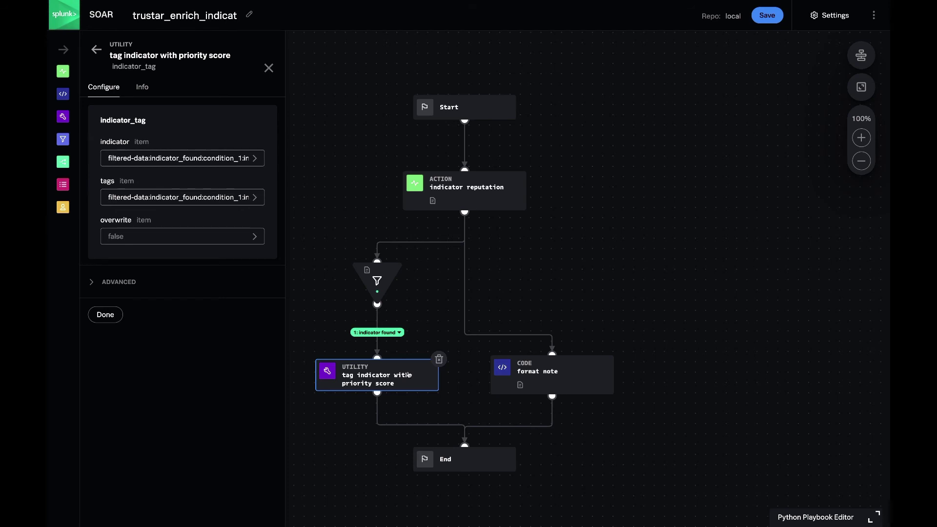
{"action": "left_click", "coordinate": [561, 374]}
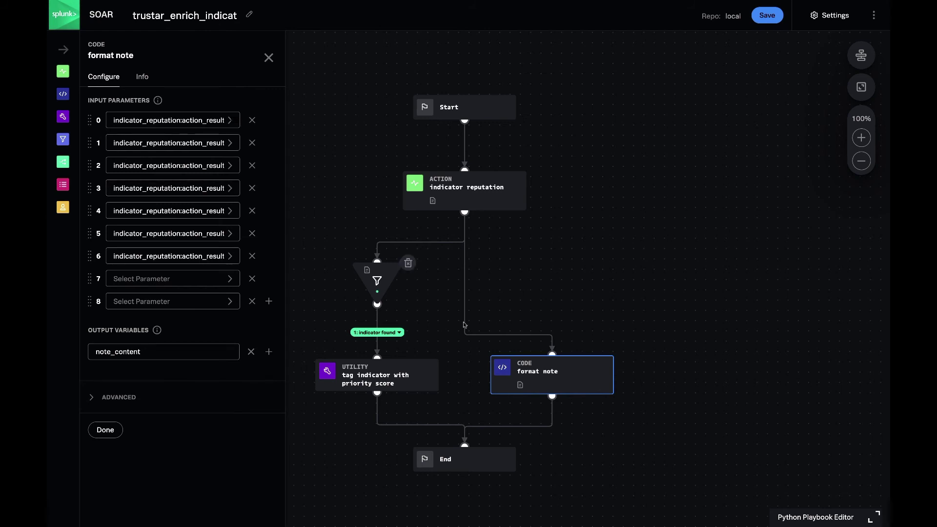
{"action": "left_click", "coordinate": [463, 464]}
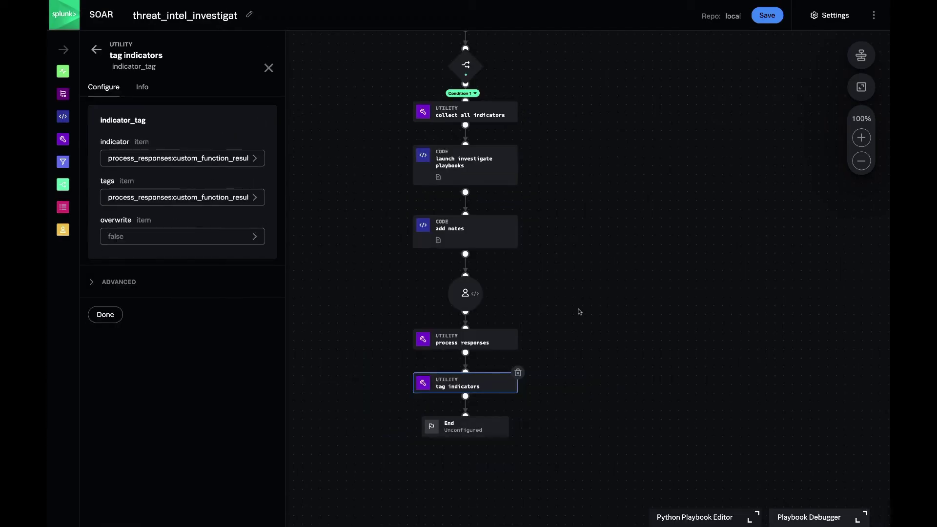
Return to the threat_intel_investigate playbook, review its overall flow and inspect the tags input of the list investigate playbooks block
{"action": "left_click", "coordinate": [606, 297]}
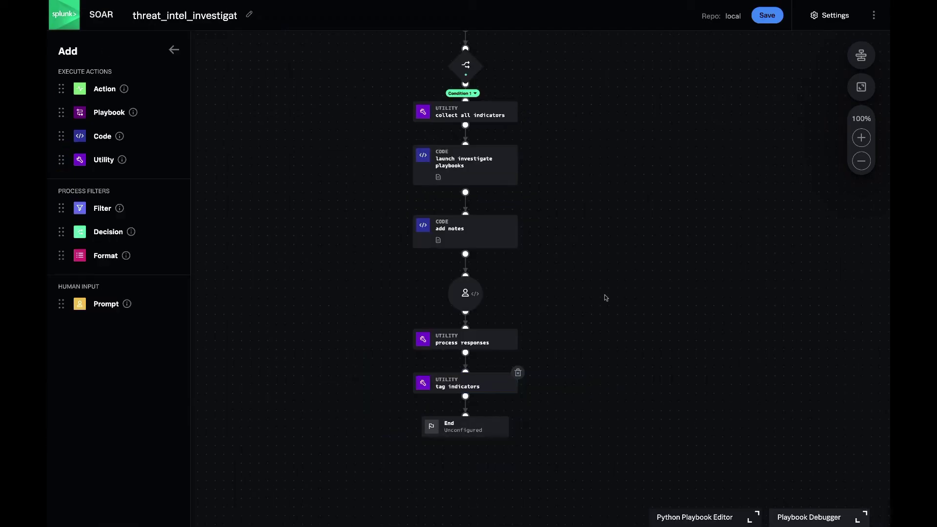
{"action": "scroll", "coordinate": [605, 298], "scroll_direction": "up", "scroll_amount": 3}
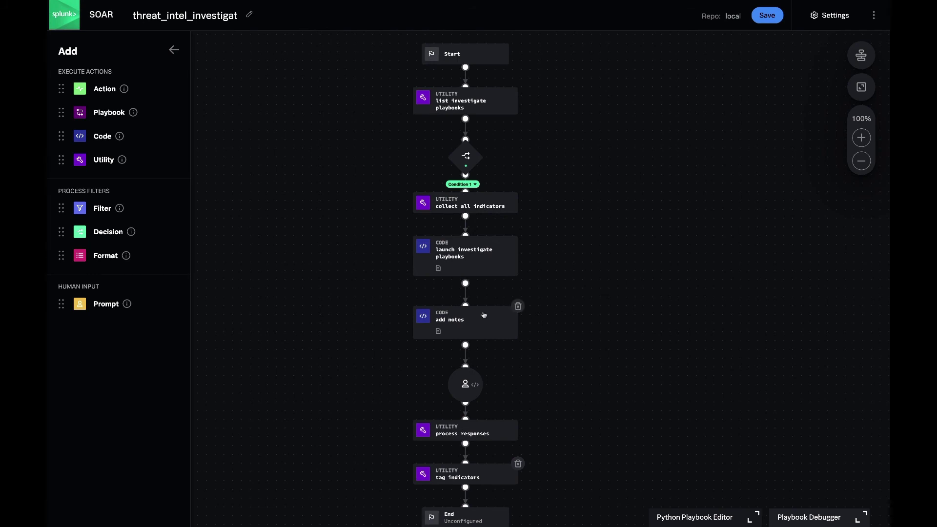
{"action": "scroll", "coordinate": [301, 310], "scroll_direction": "down", "scroll_amount": 1}
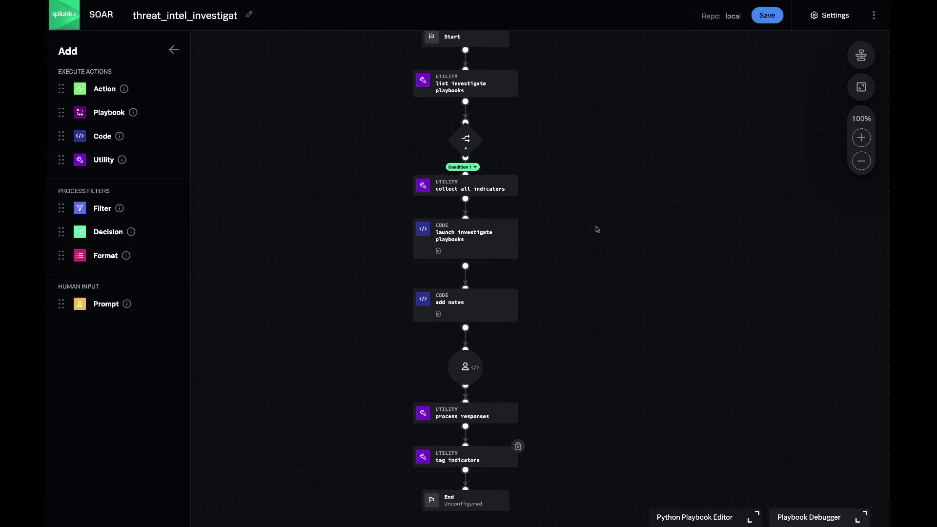
{"action": "left_click", "coordinate": [447, 80]}
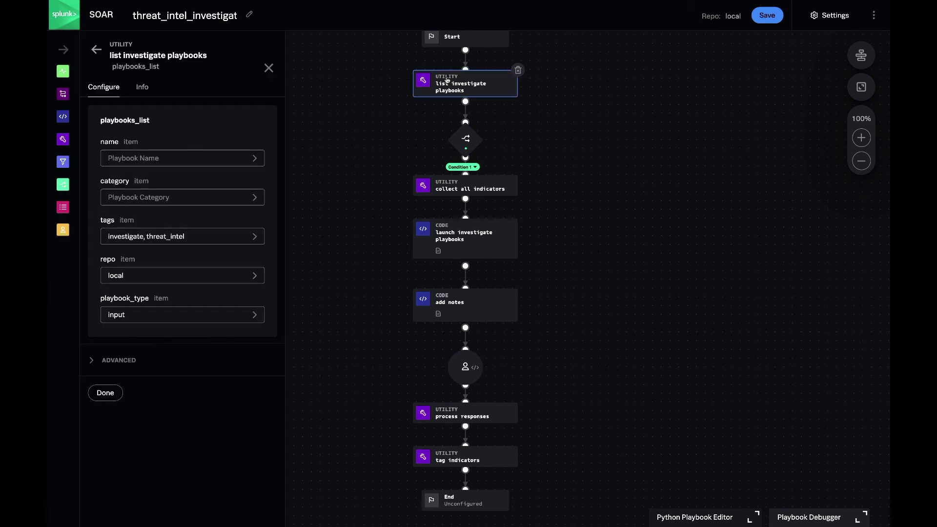
{"action": "left_click", "coordinate": [166, 236]}
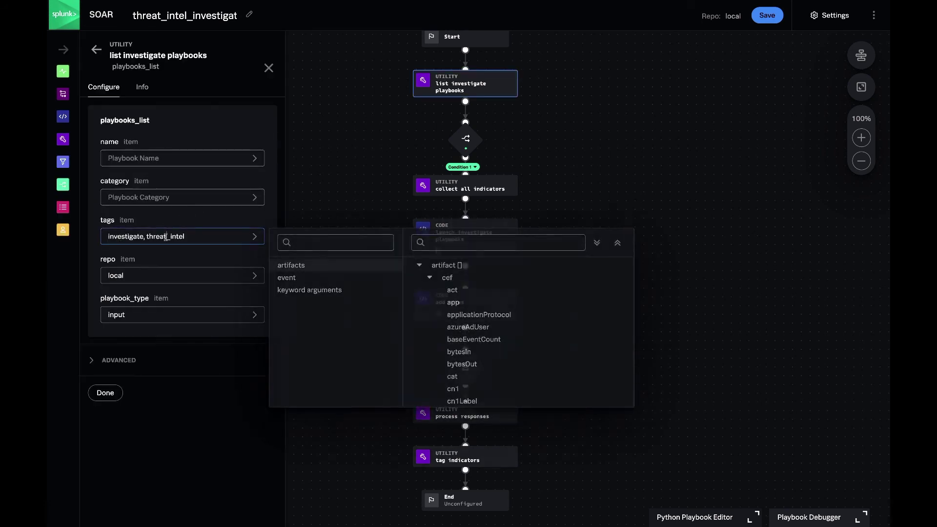